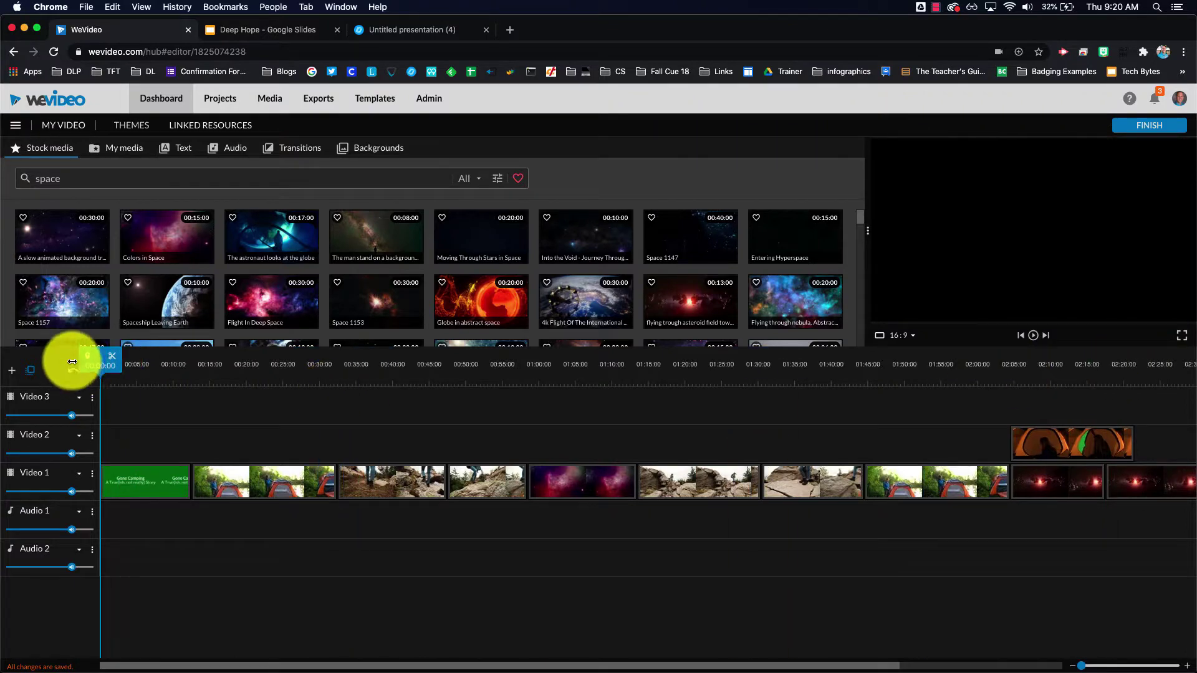
Play the opening title and scrub through the timeline to review the clips on the Video 1 track
key("space")
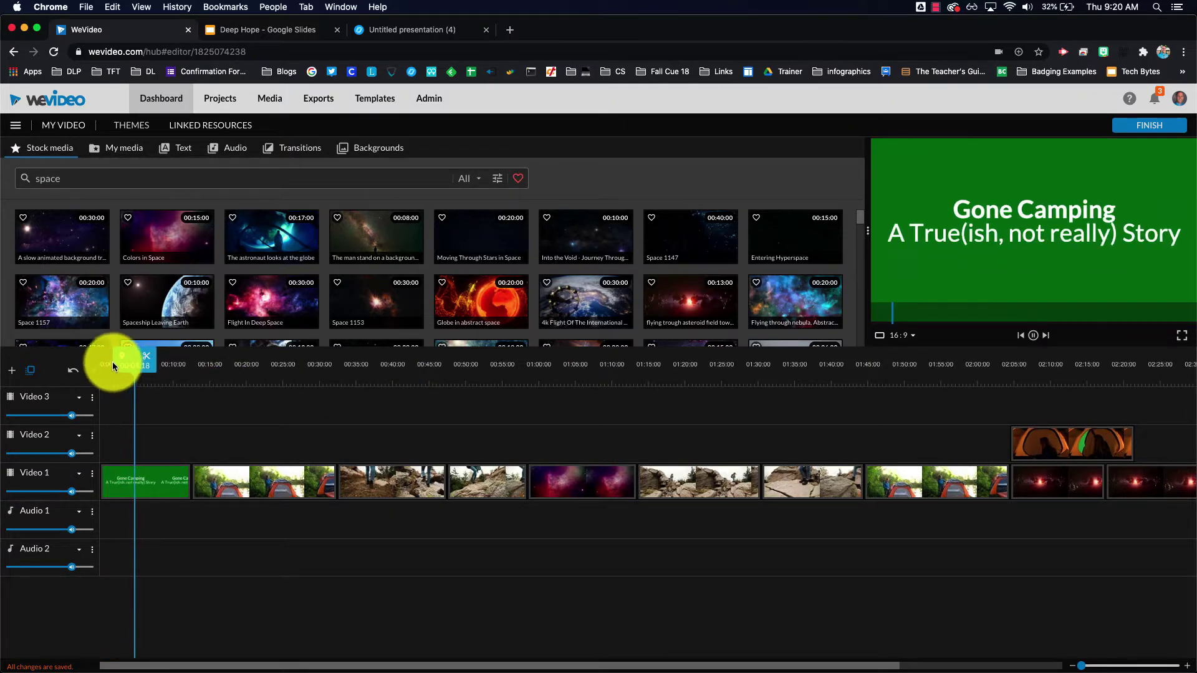
key("space")
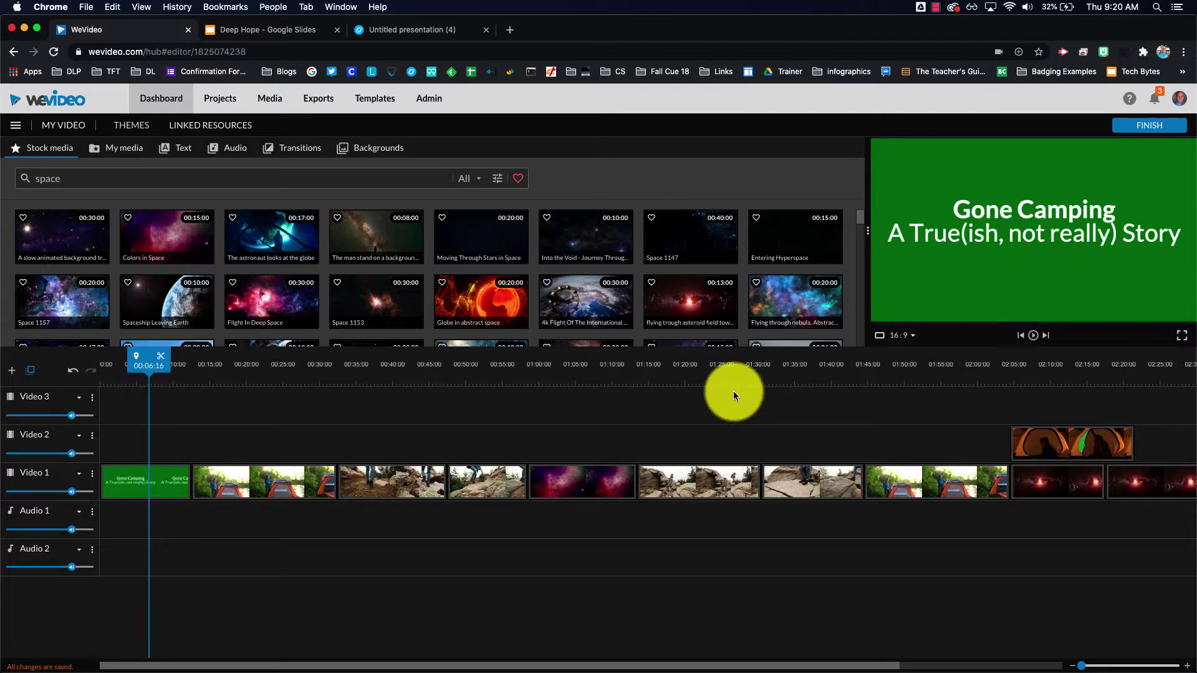
left_click_drag(148, 365, 622, 464)
left_click_drag(790, 463, 929, 476)
left_click_drag(727, 511, 99, 462)
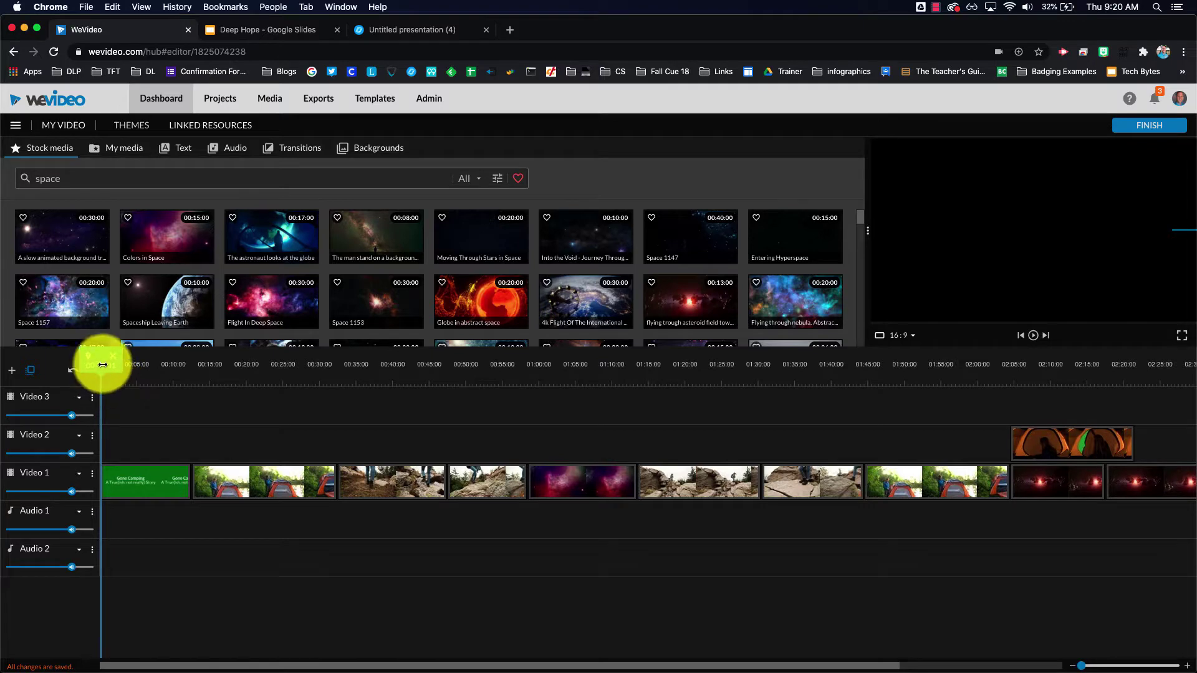
left_click_drag(102, 365, 151, 465)
Select the opening title clip and browse the motion text templates for title styles
left_click(151, 472)
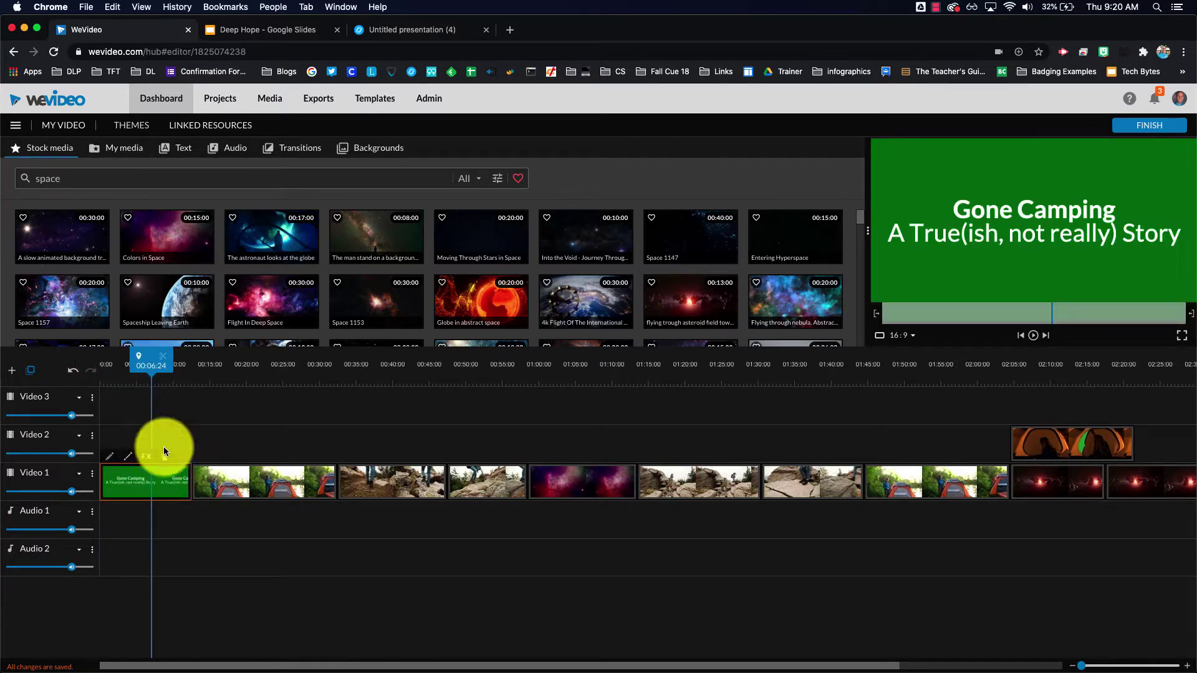
left_click(173, 154)
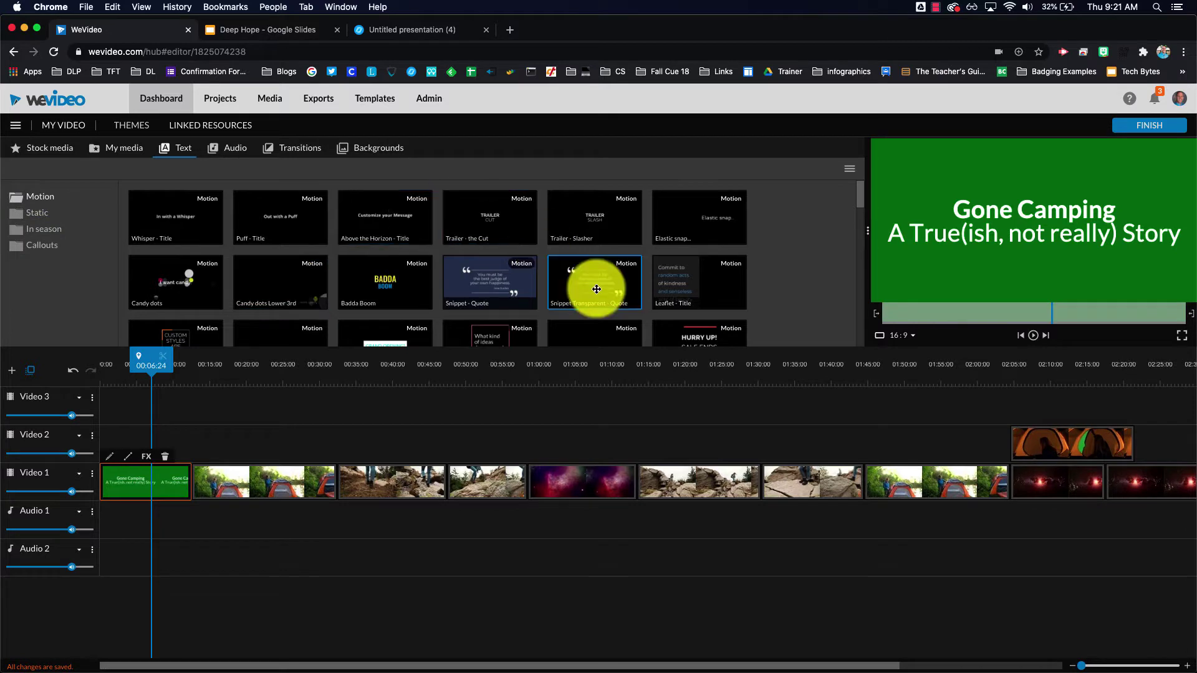
scroll(596, 288, "down", 3)
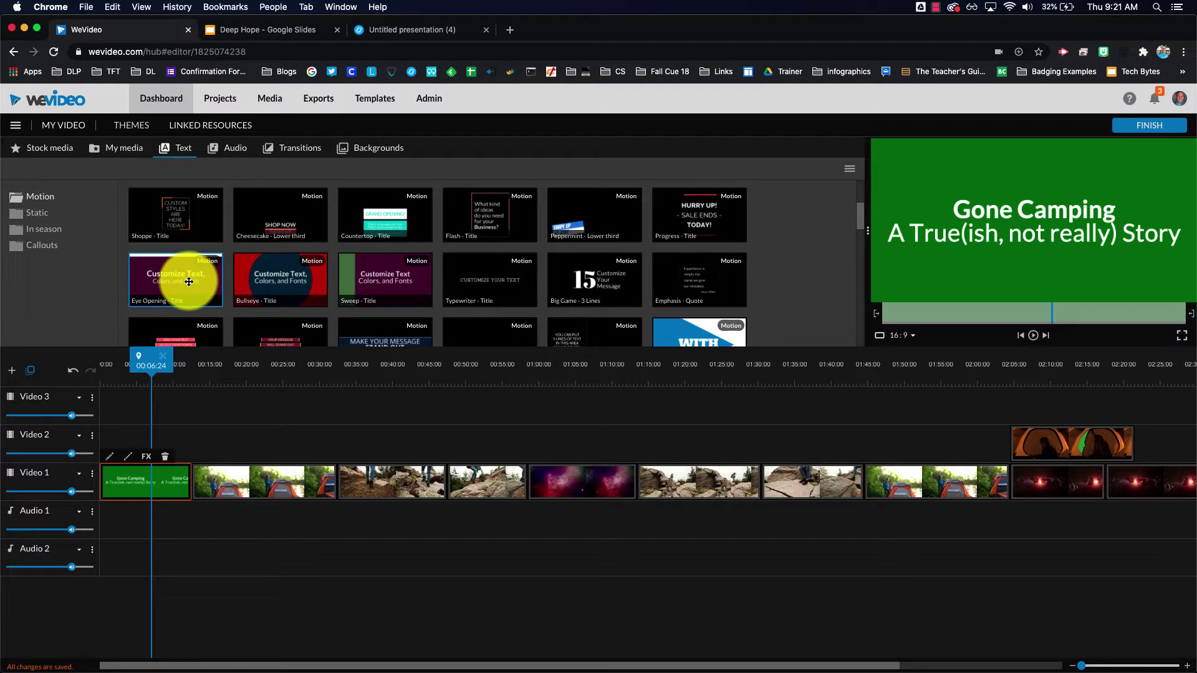
scroll(447, 255, "down", 5)
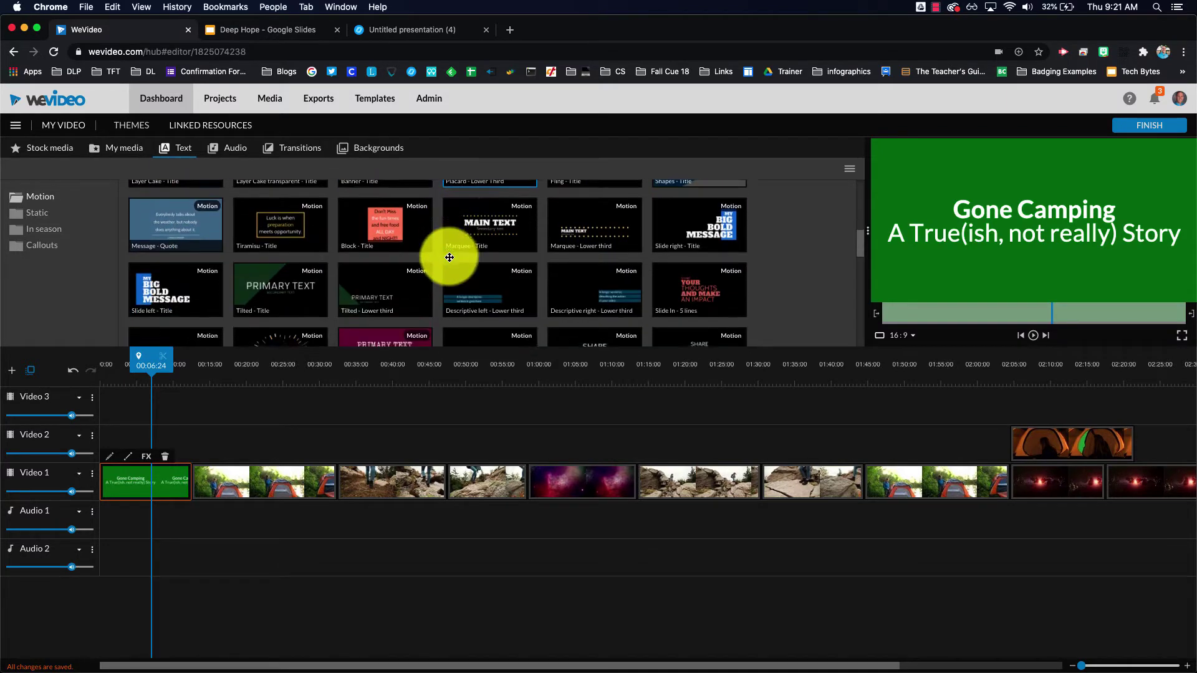
scroll(449, 257, "down", 3)
scroll(448, 256, "up", 4)
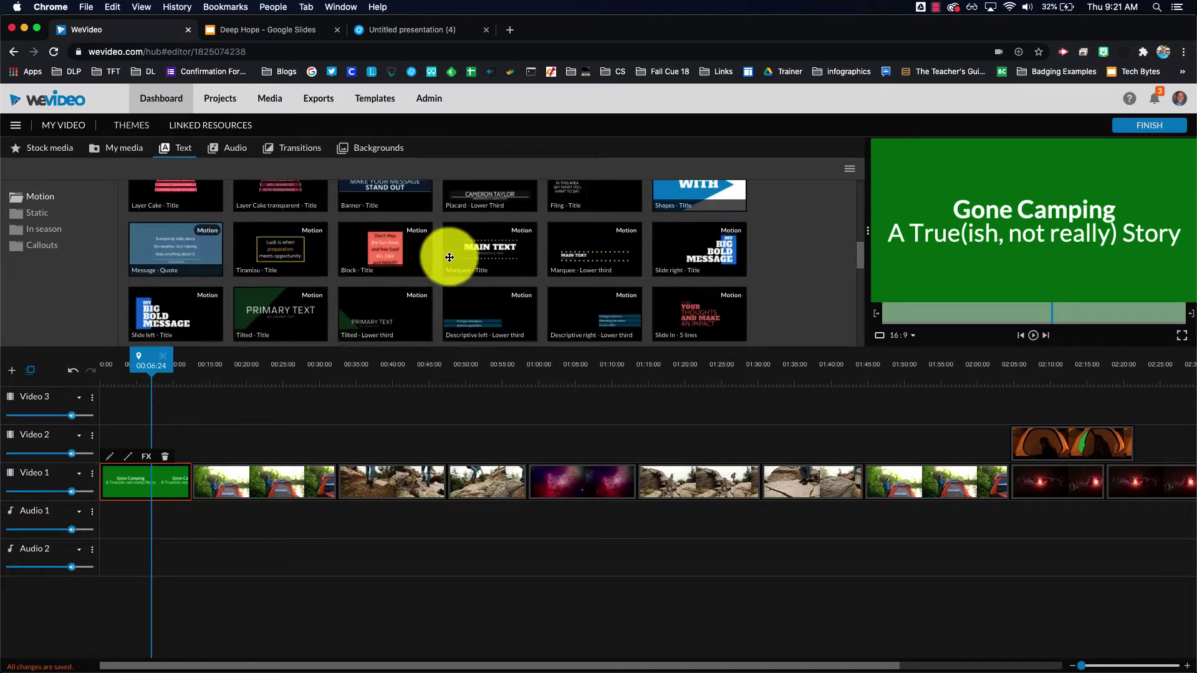
scroll(448, 256, "up", 3)
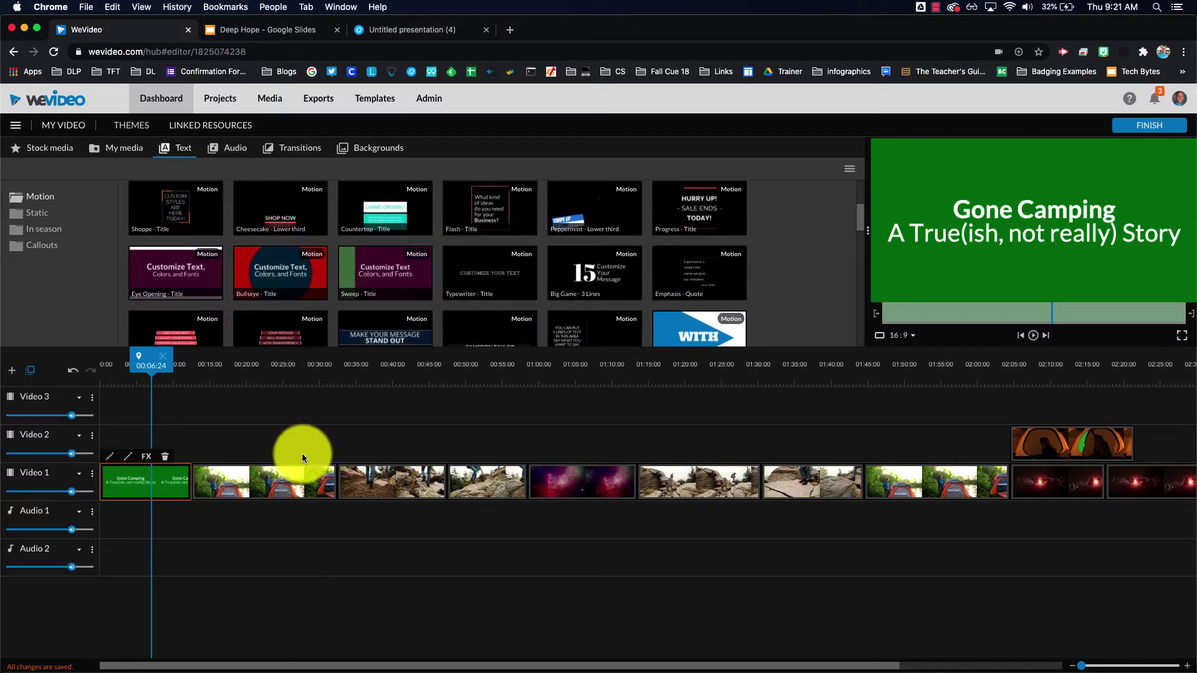
Open the opening title for editing, review its properties and transform settings, and close it without saving
double_click(150, 483)
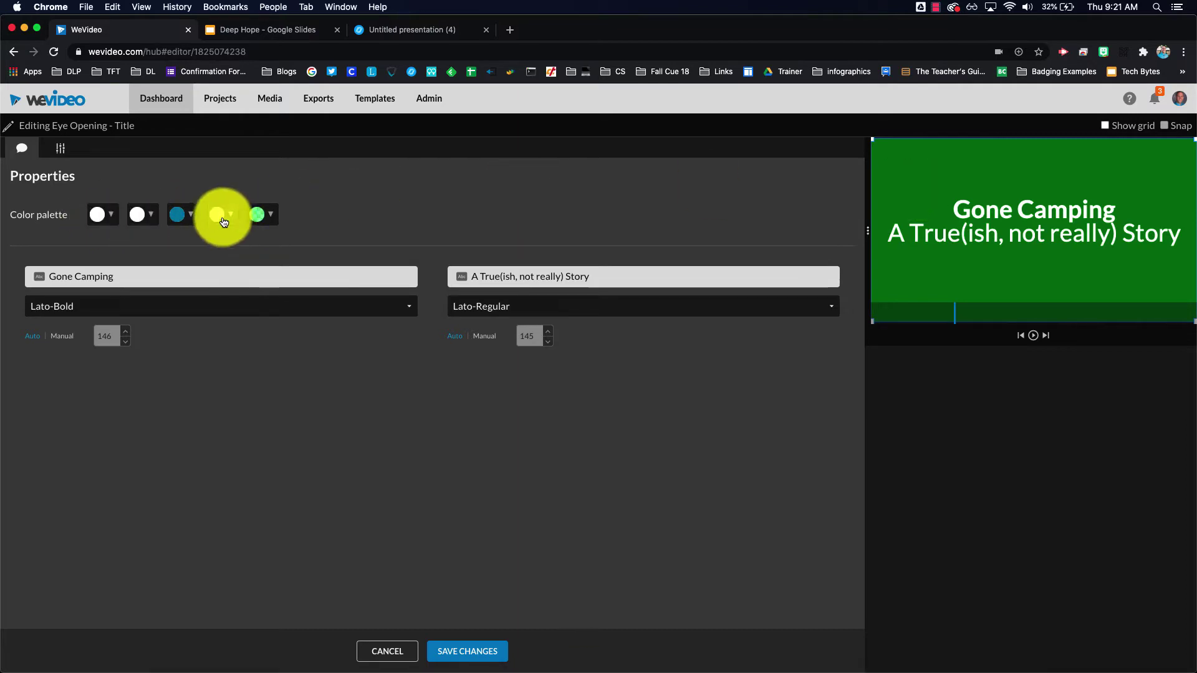
left_click(55, 147)
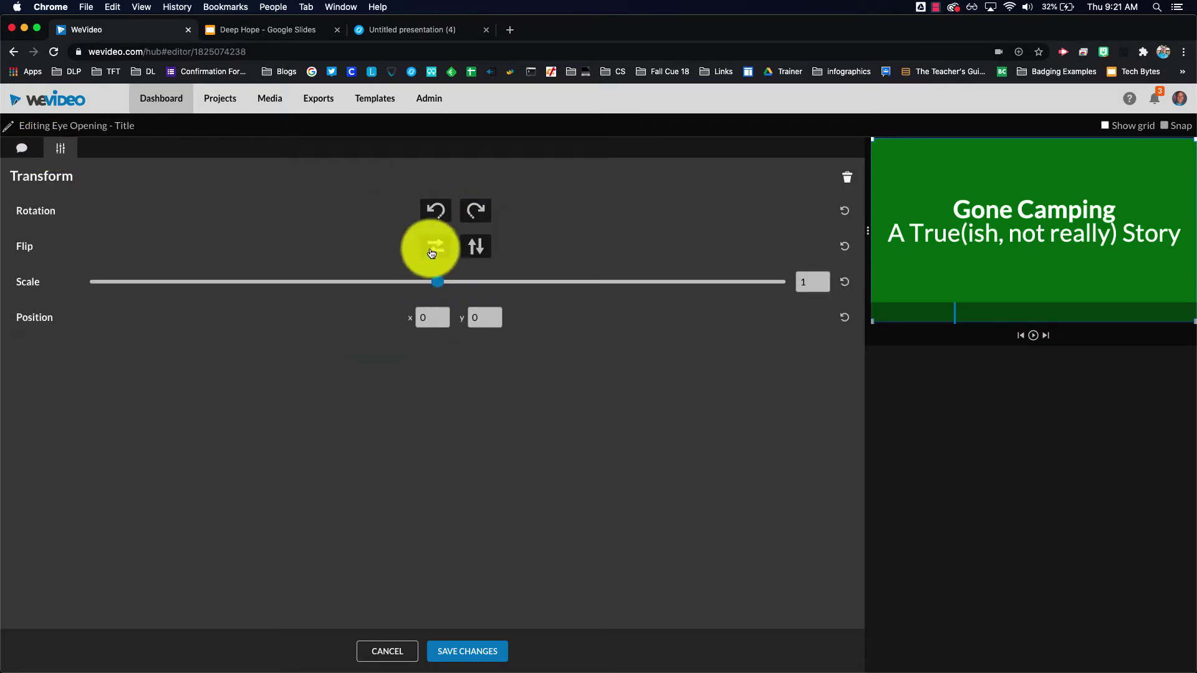
left_click(21, 149)
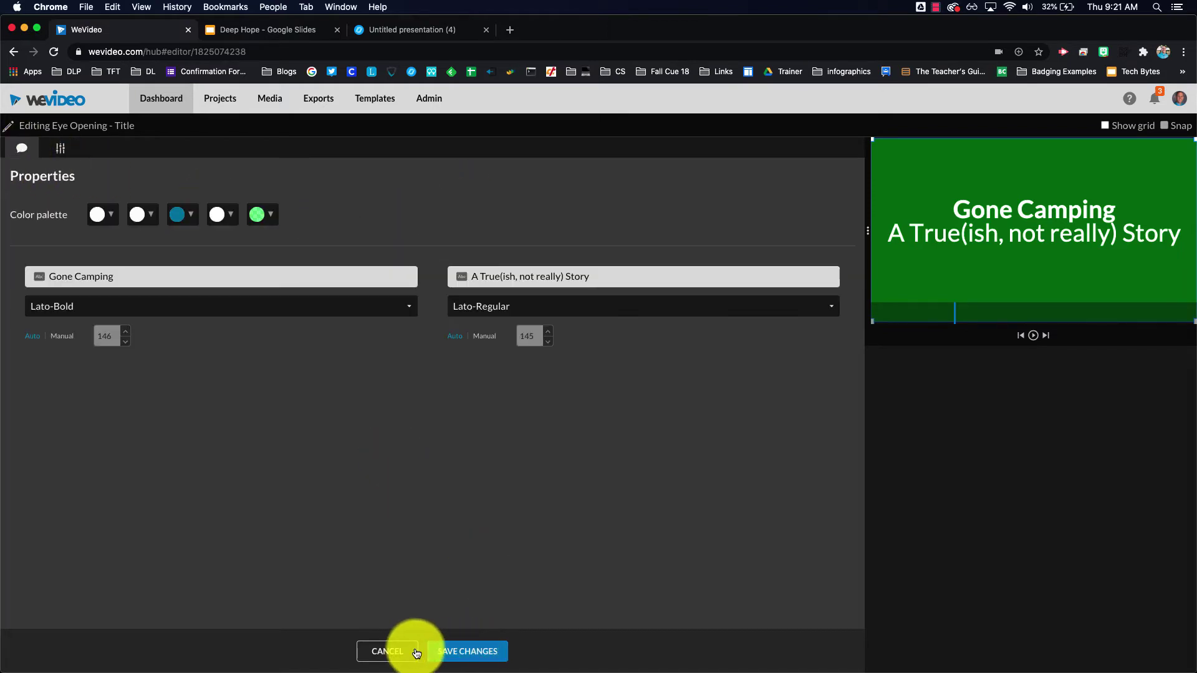
left_click(393, 649)
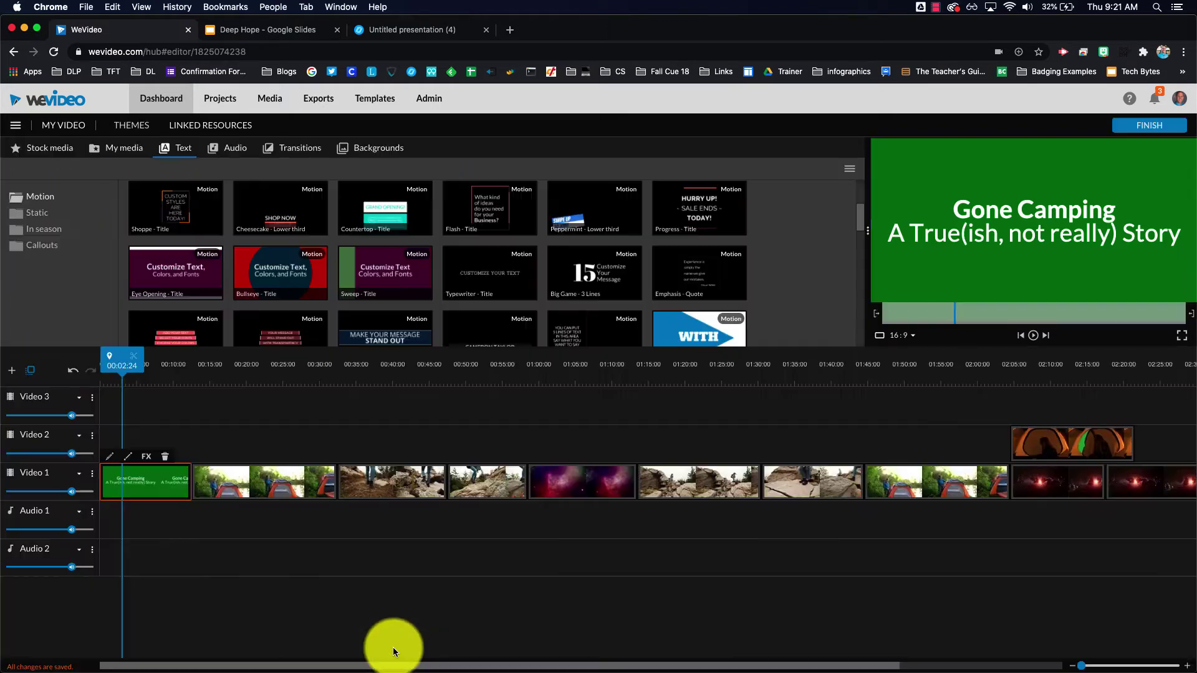
Play the cut from the title to the tent clip and the cut from the tent clip to the hiking clip
left_click(173, 364)
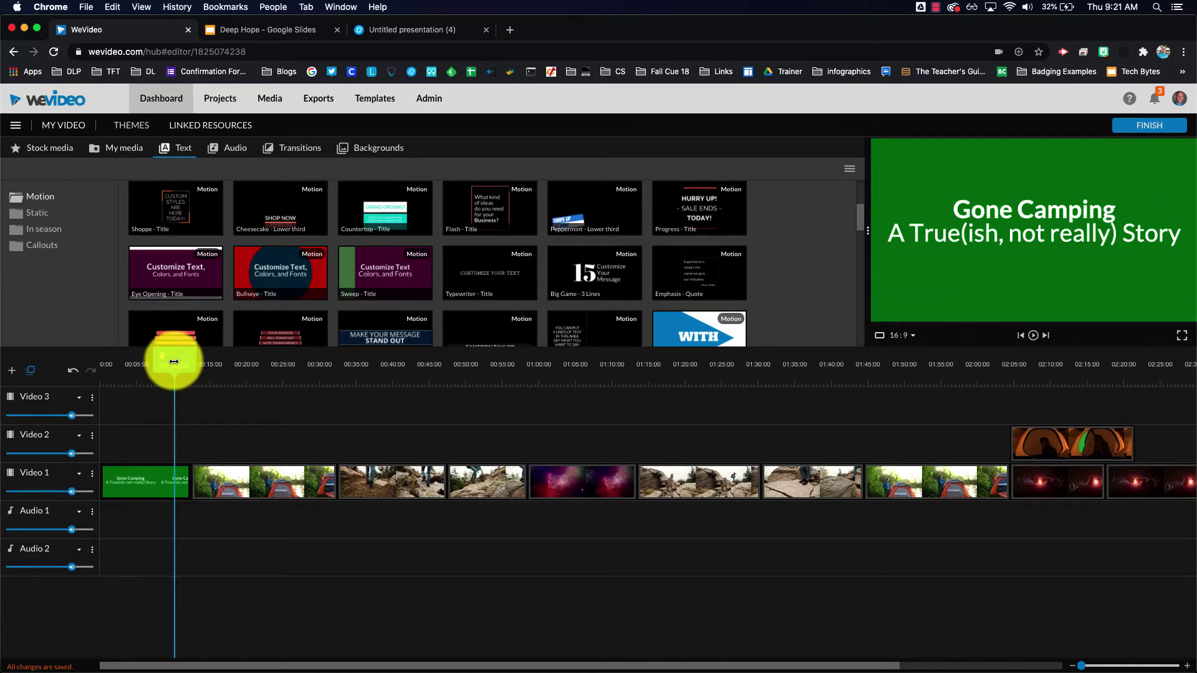
key("space")
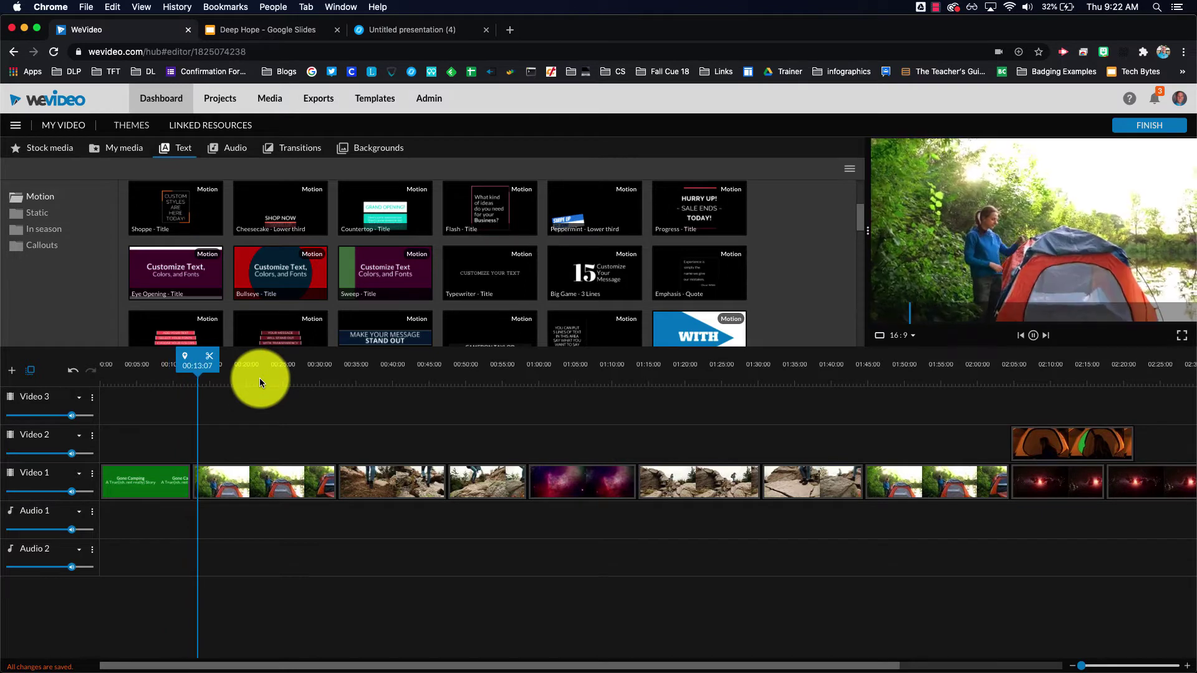
key("space")
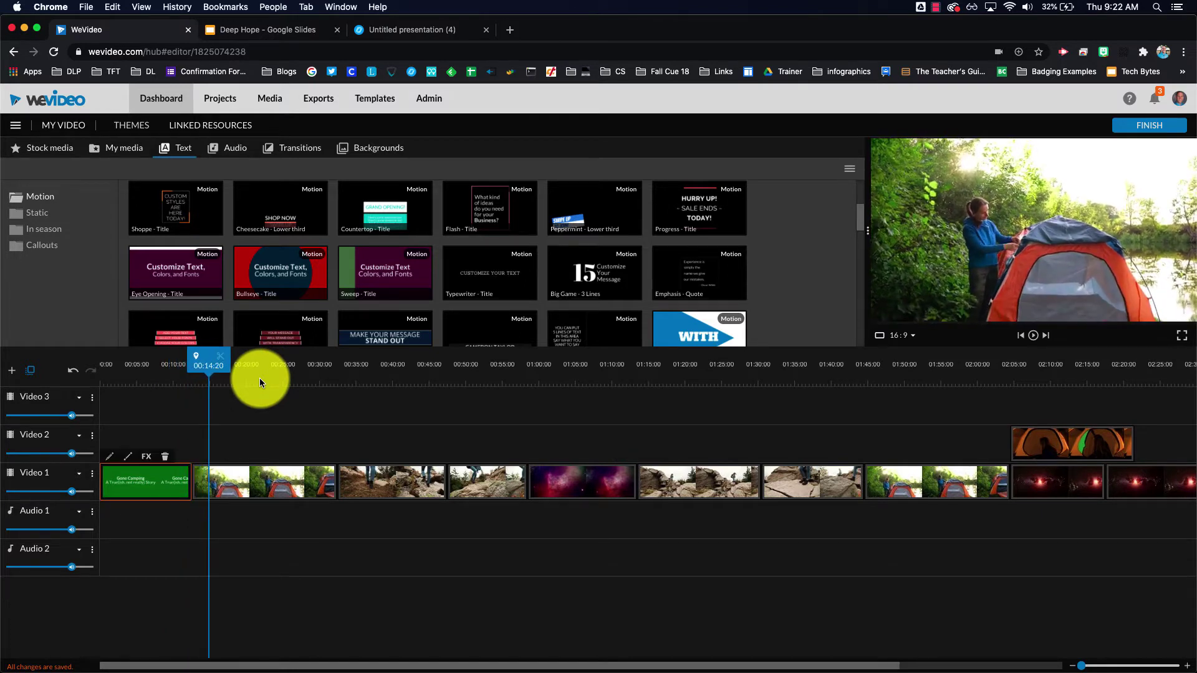
left_click(301, 369)
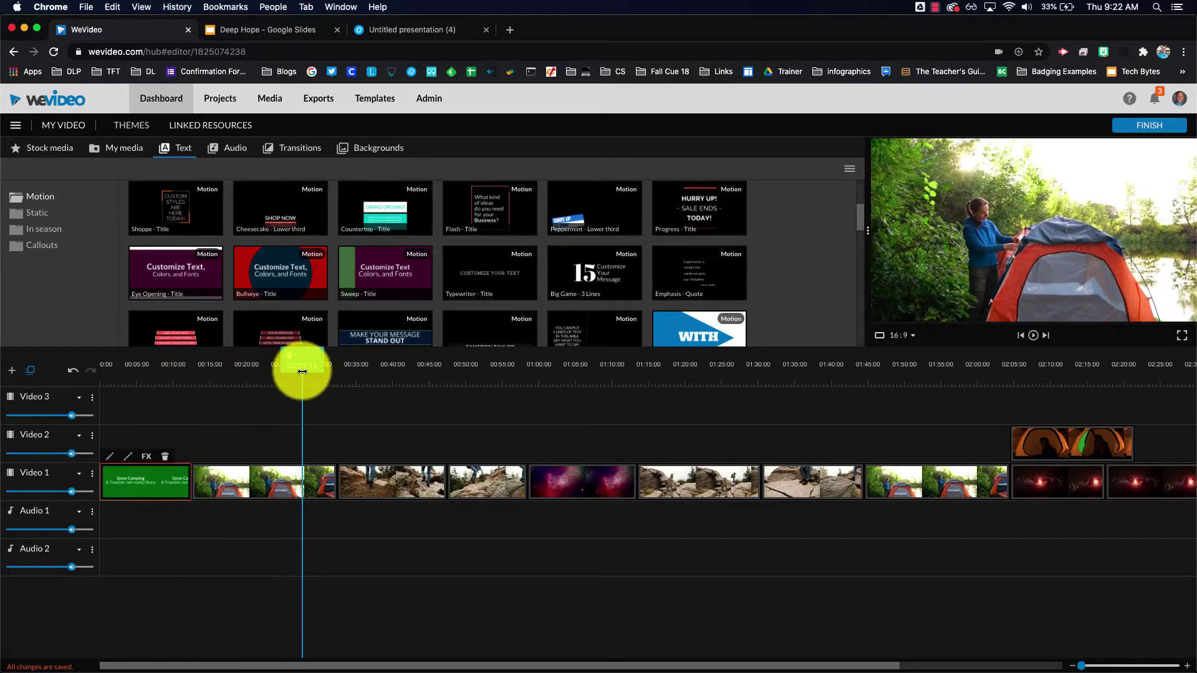
key("space")
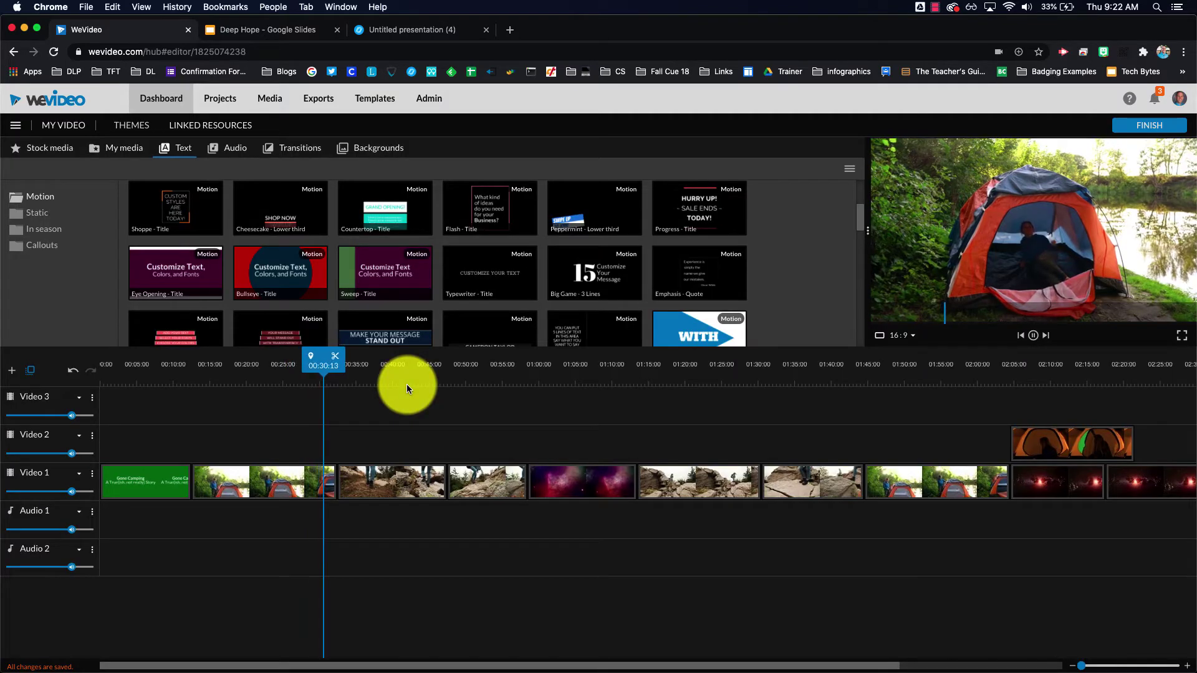
key("space")
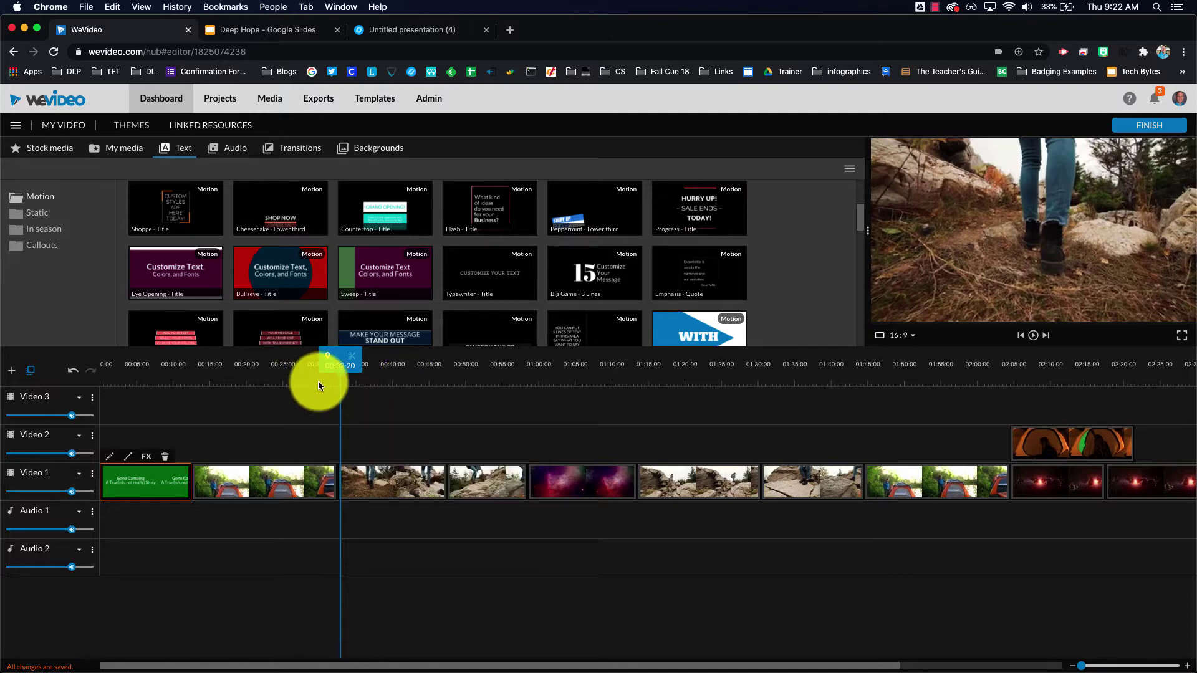
Browse the standard transitions and add Dip To Black between the first tent clip and the first hiking clip
left_click(305, 154)
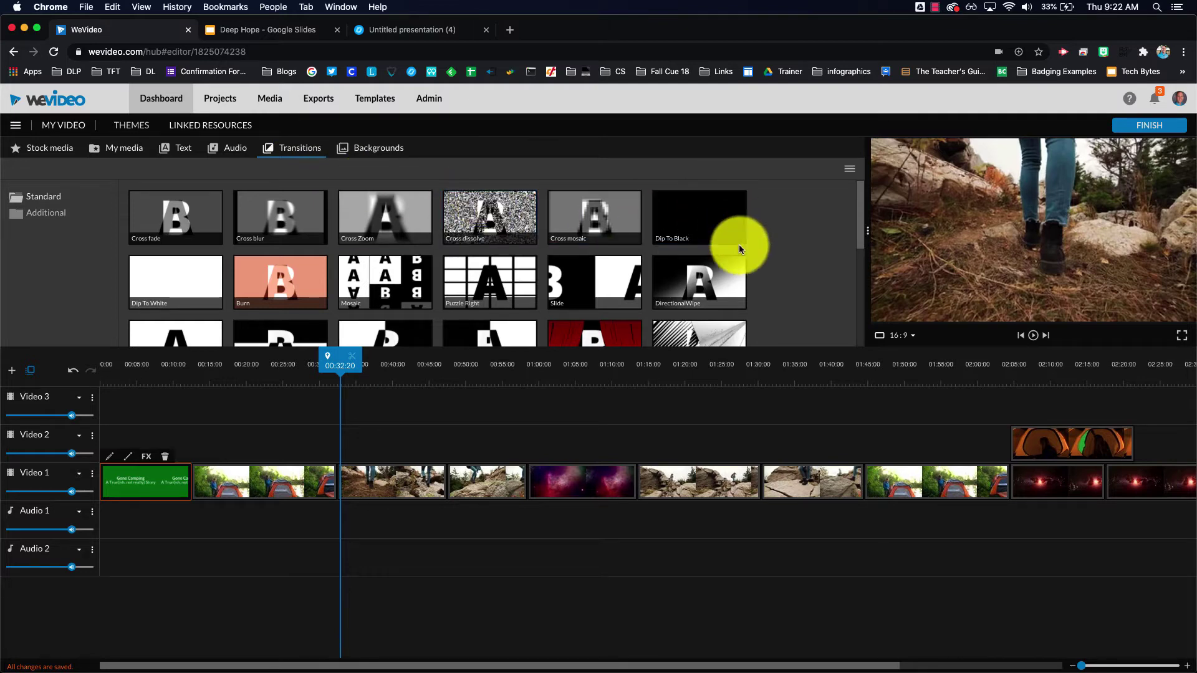
scroll(735, 244, "down", 3)
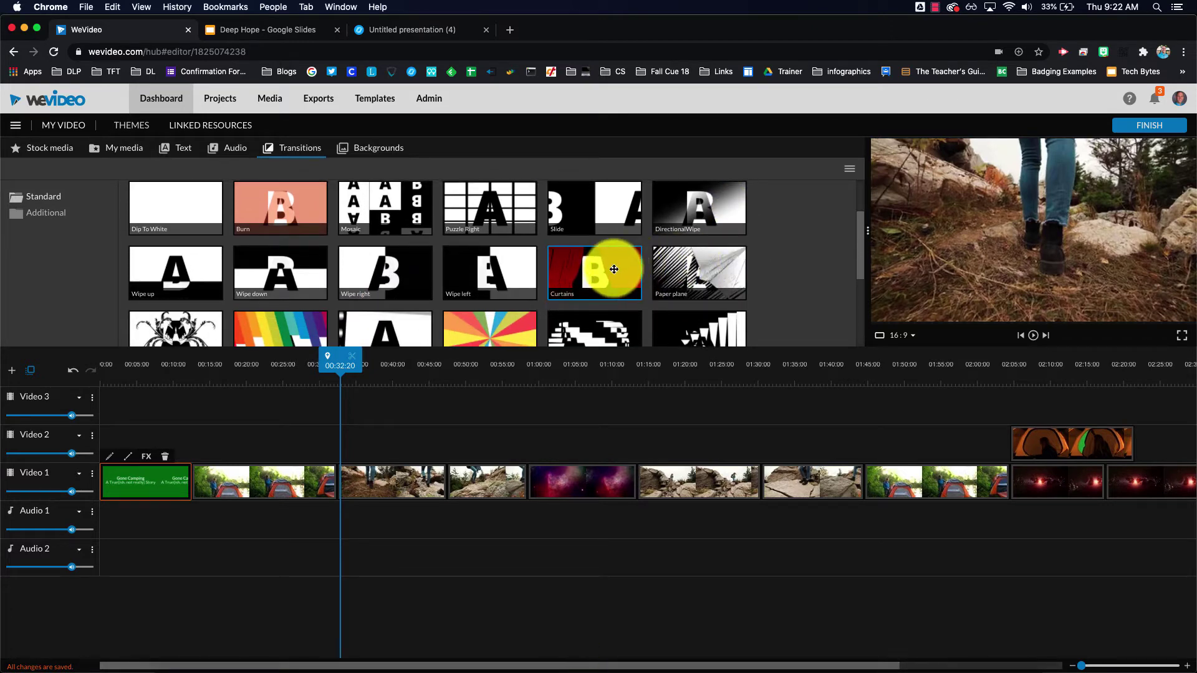
scroll(614, 270, "down", 3)
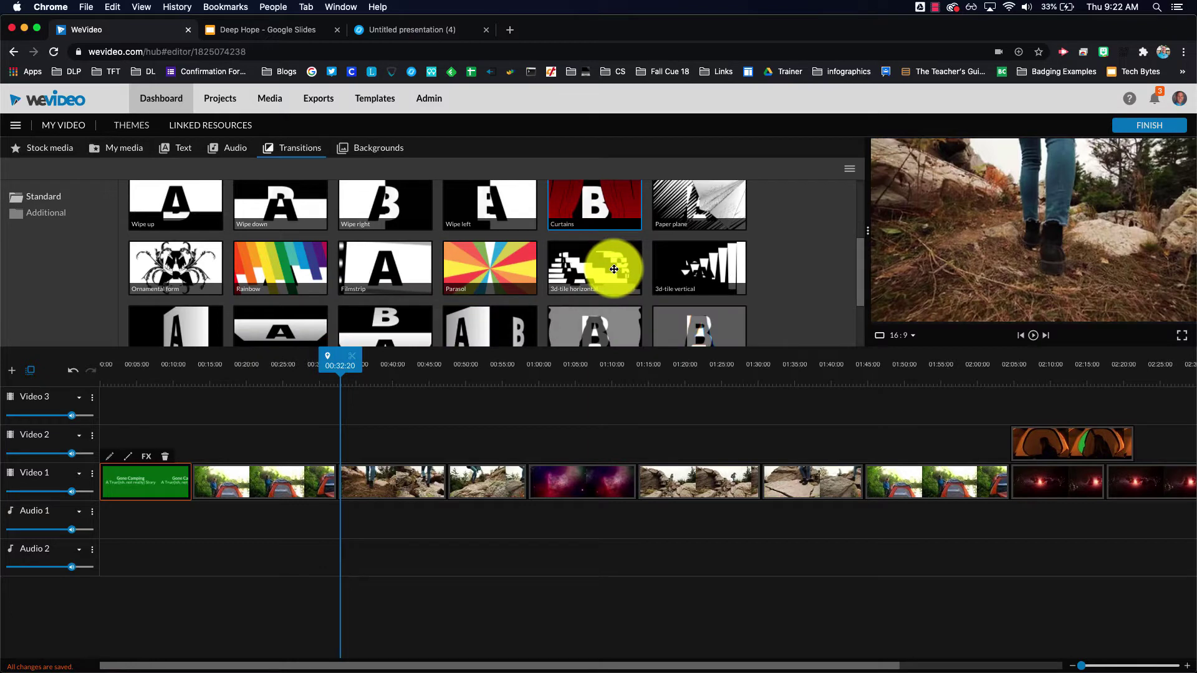
scroll(614, 270, "down", 3)
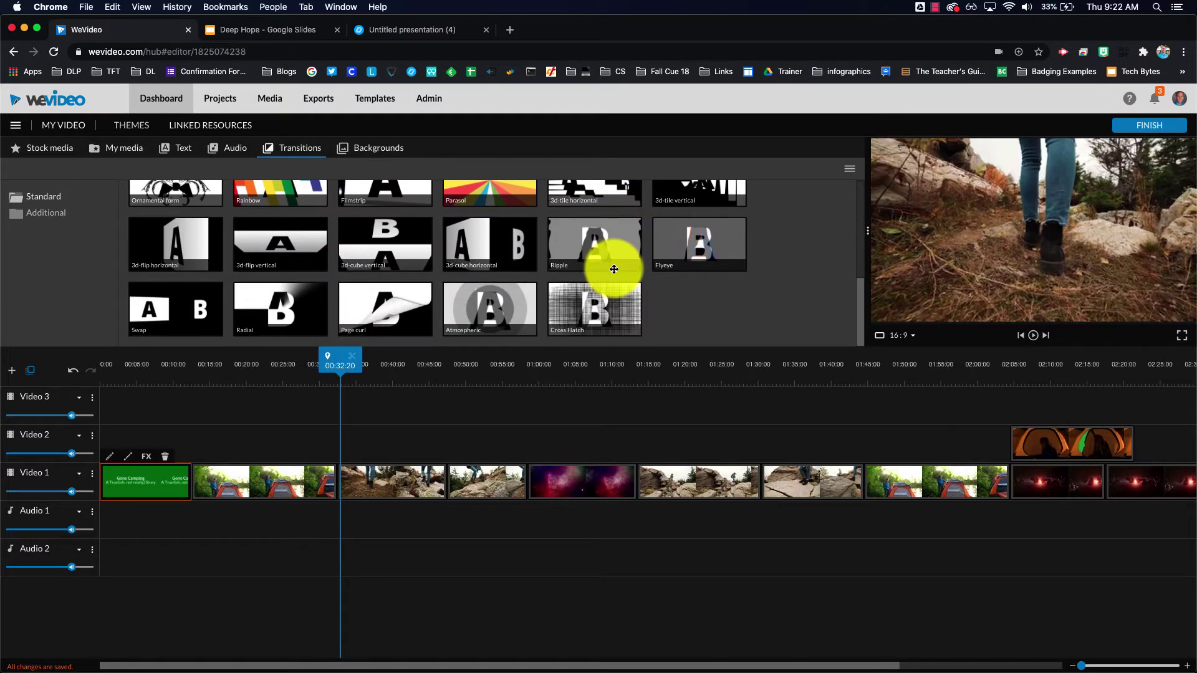
scroll(614, 269, "up", 6)
left_click(700, 214)
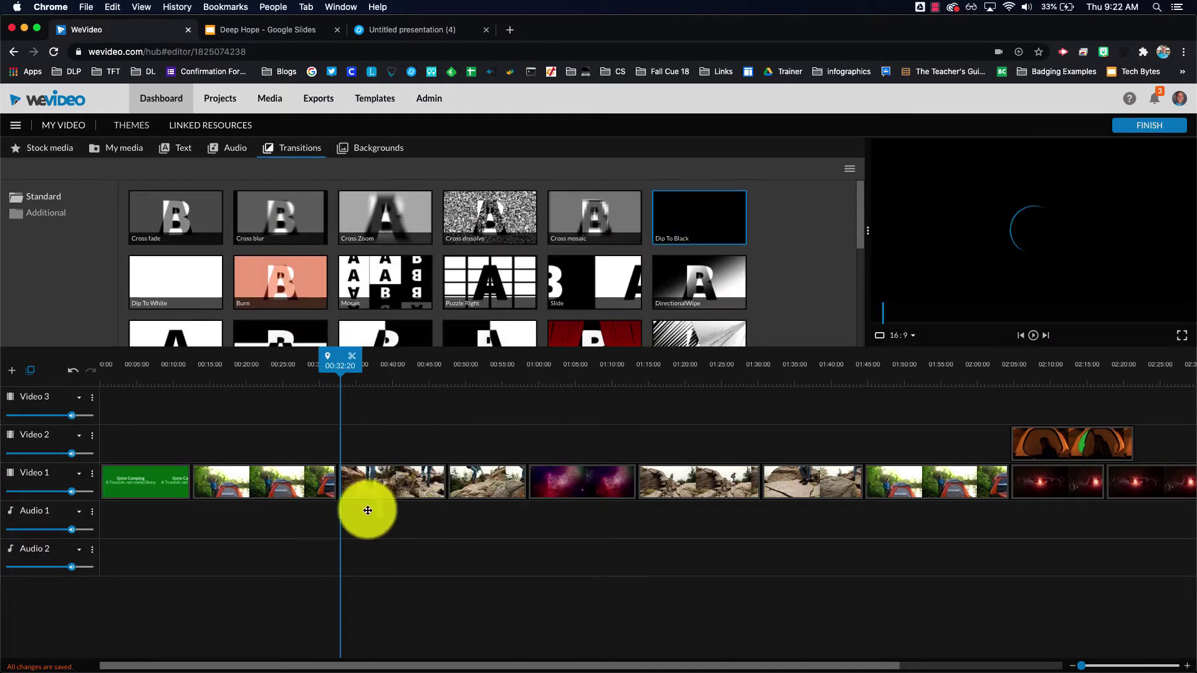
left_click_drag(367, 511, 340, 480)
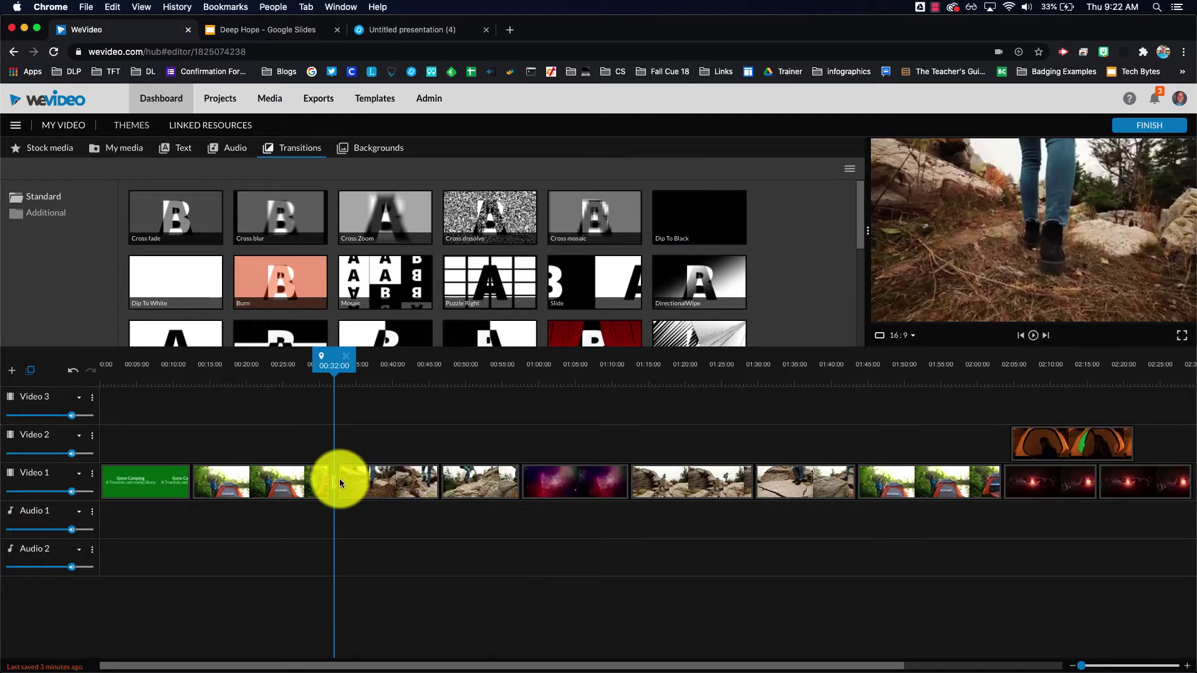
Preview the Dip To Black transition by playing from just before the end of the first tent clip
left_click_drag(331, 365, 305, 363)
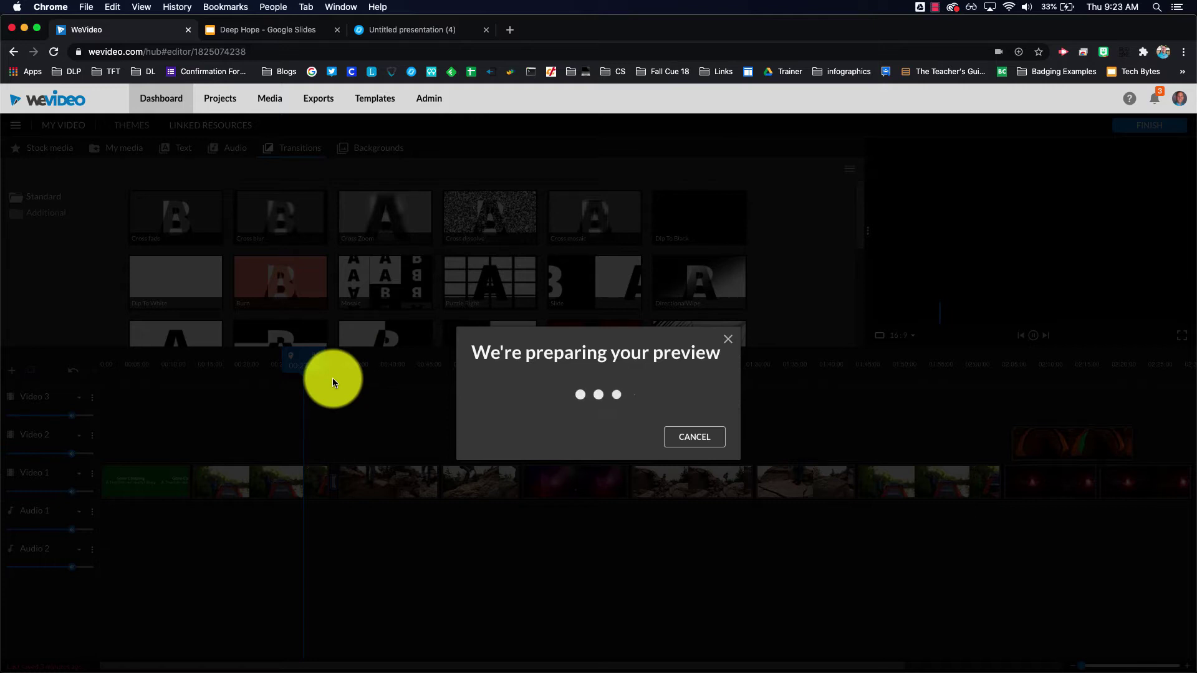
left_click(688, 440)
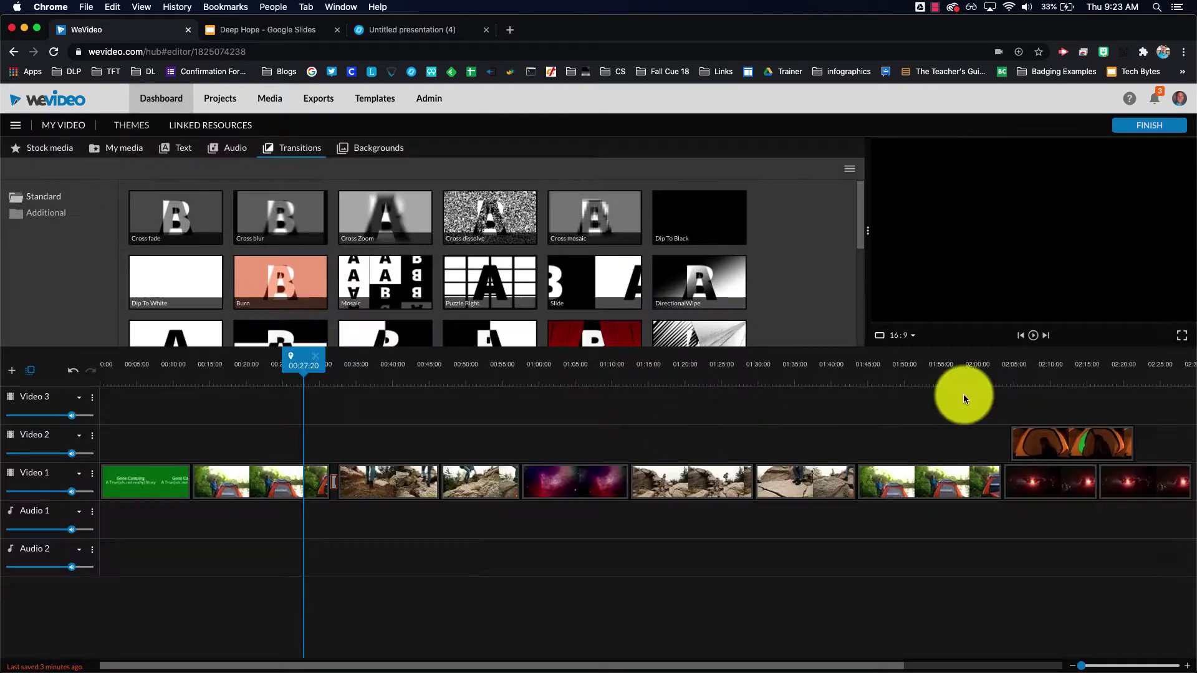
left_click(1033, 342)
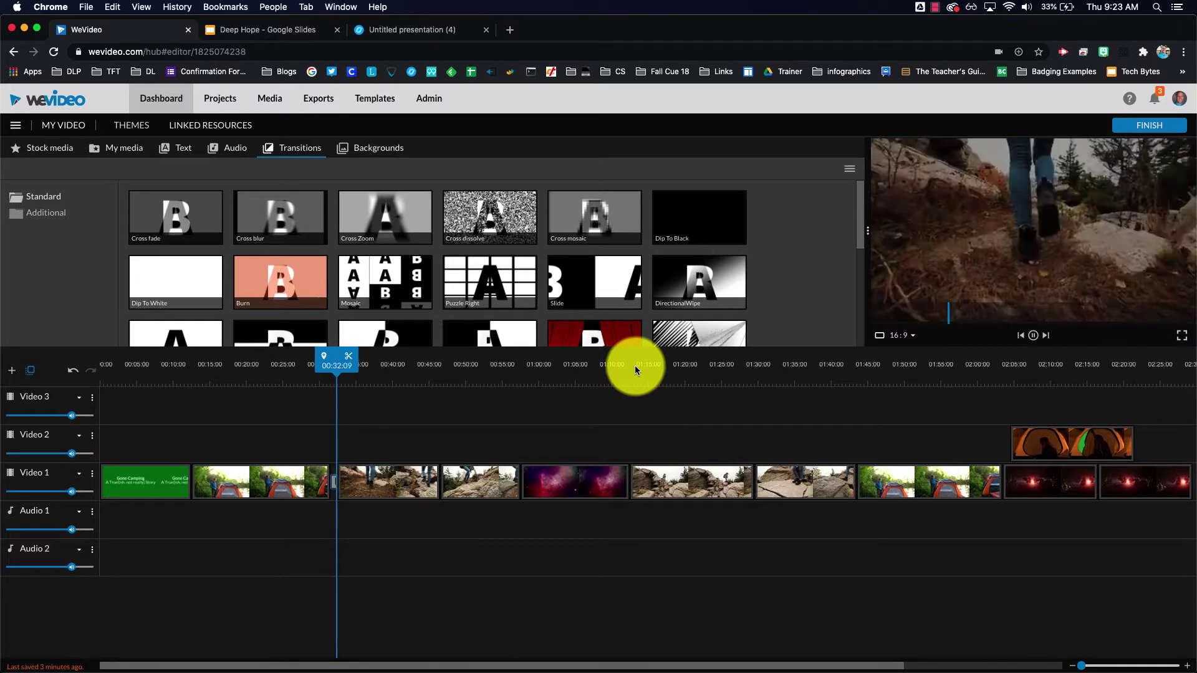
key("space")
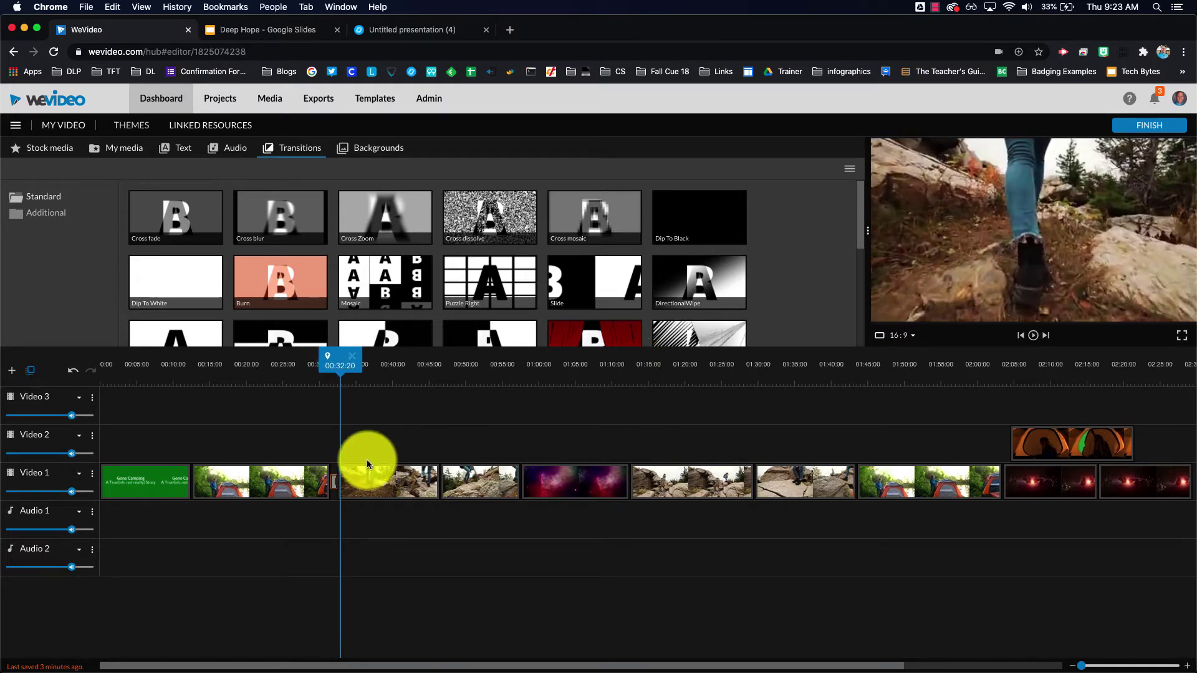
Open the settings of the Dip To Black transition between the tent and hiking clips and delete the transition
left_click(334, 482)
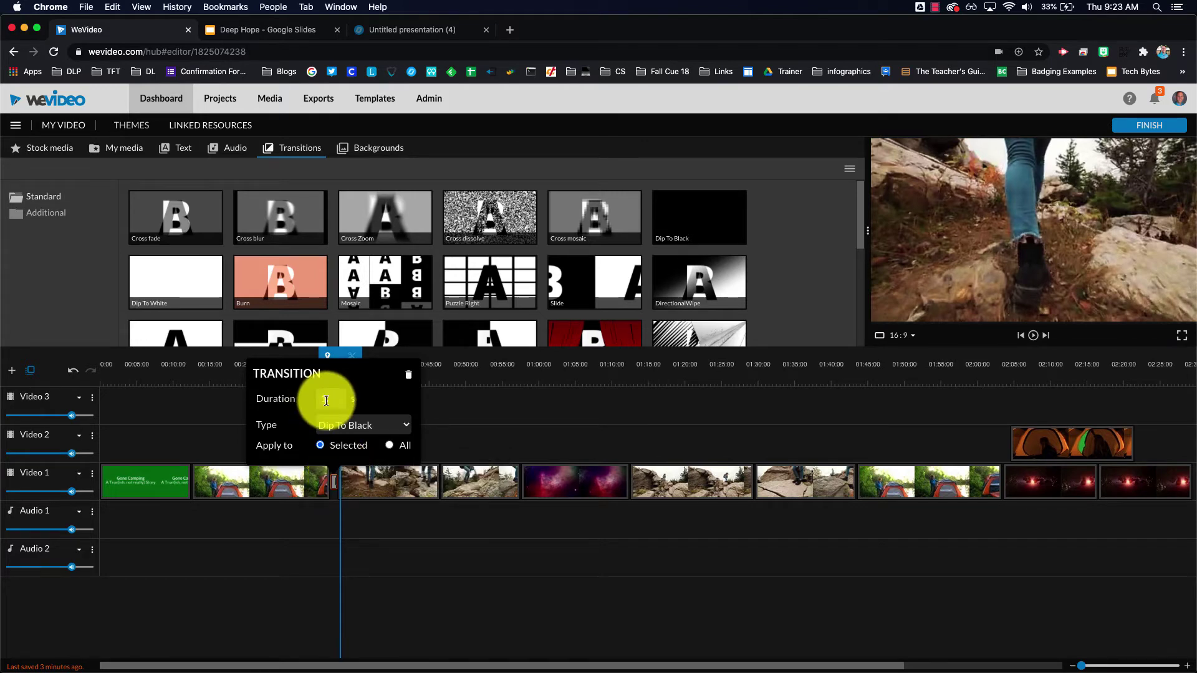
left_click(490, 395)
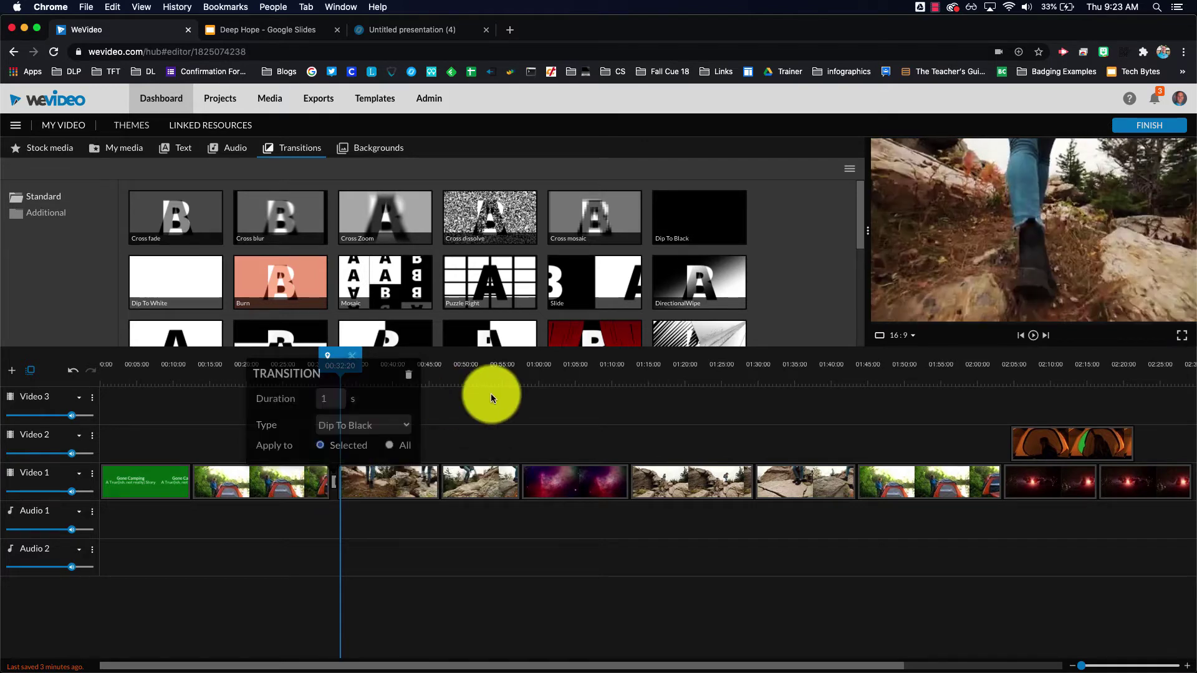
left_click(334, 485)
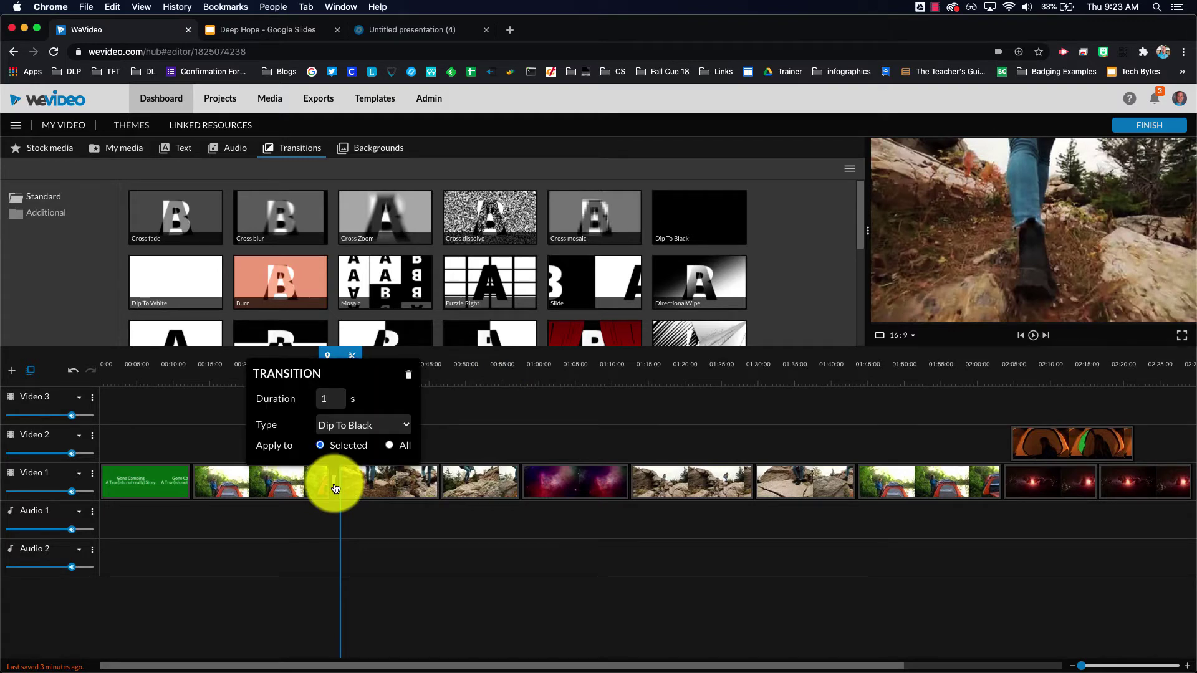
left_click(411, 375)
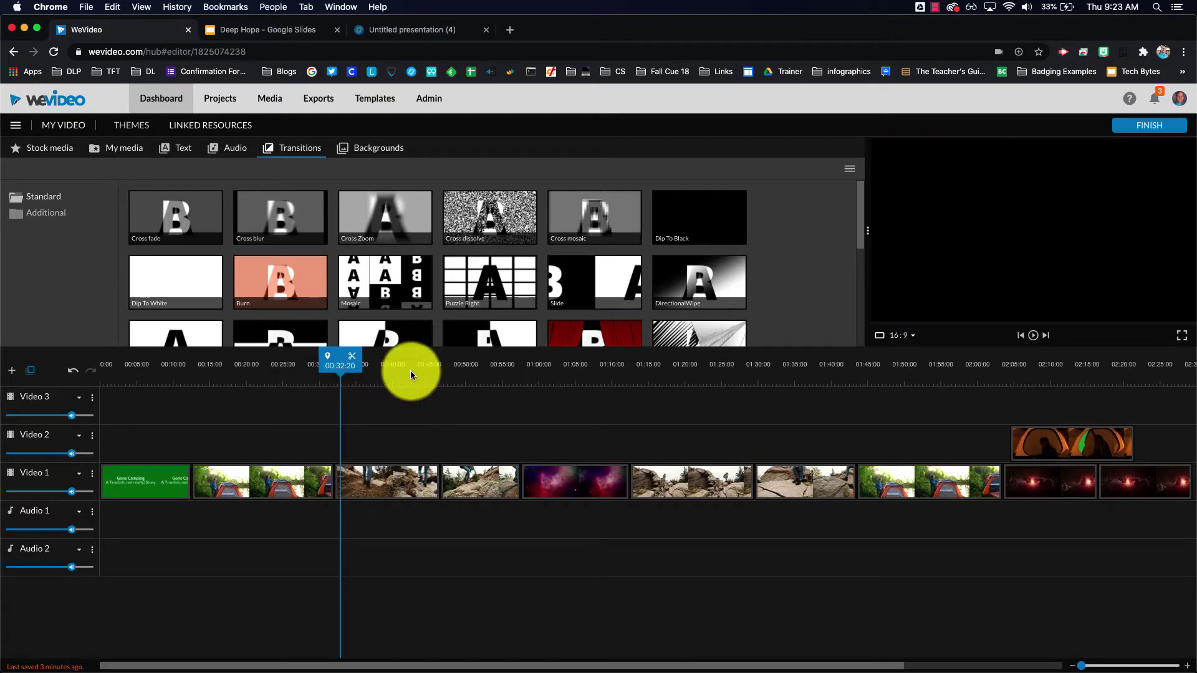
Move the first hiking clip up to the Video 2 track, overlapping the end of the tent clip from about 00:30:10
left_click_drag(360, 480, 353, 439)
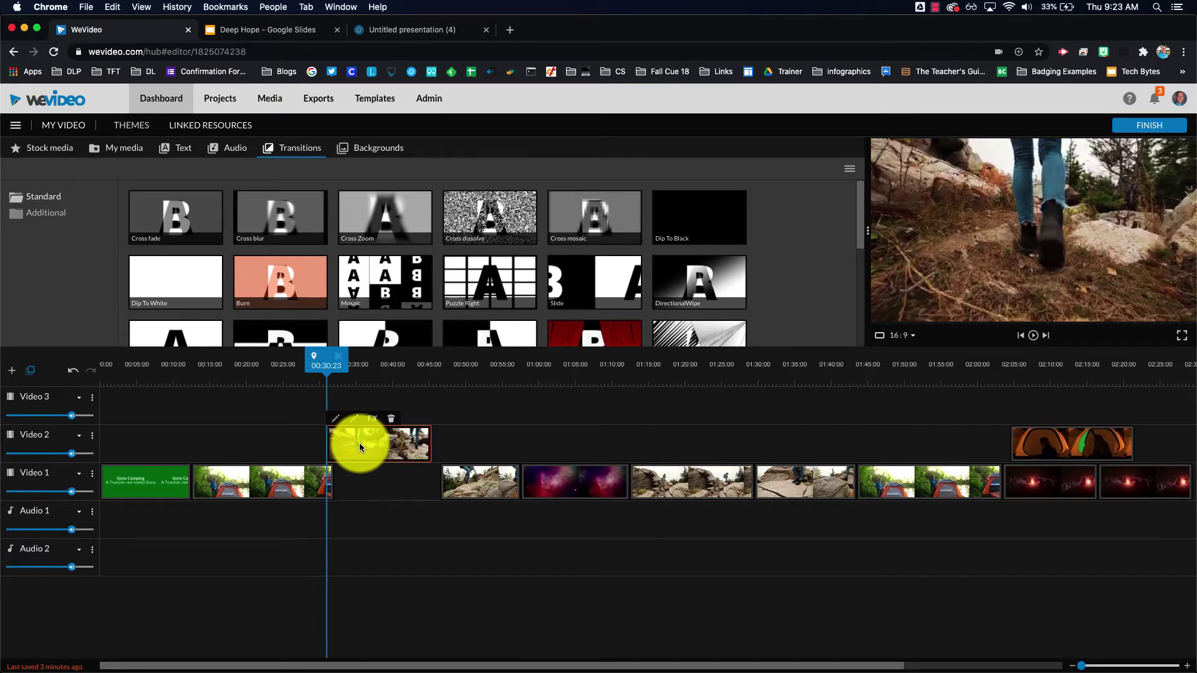
left_click_drag(359, 443, 352, 443)
left_click_drag(352, 443, 319, 441)
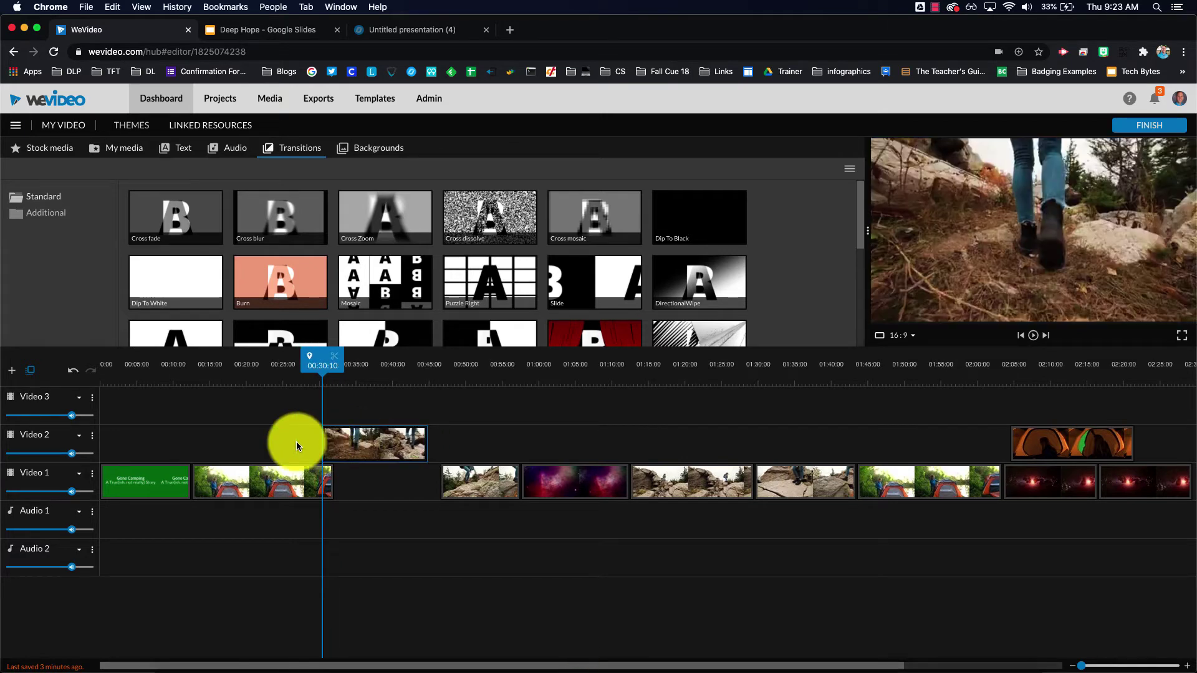
Enable an opacity fade of 1 second in and 1 second out on the first tent clip and preview the change to the hiking clip
left_click(313, 476)
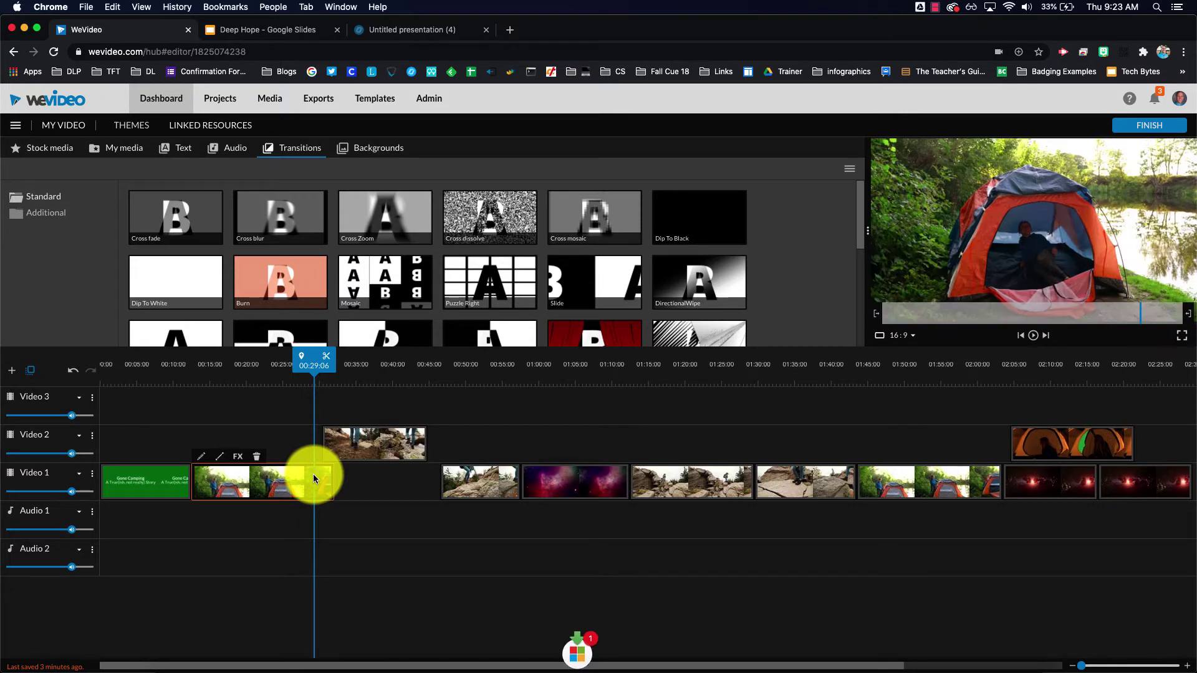
left_click(218, 464)
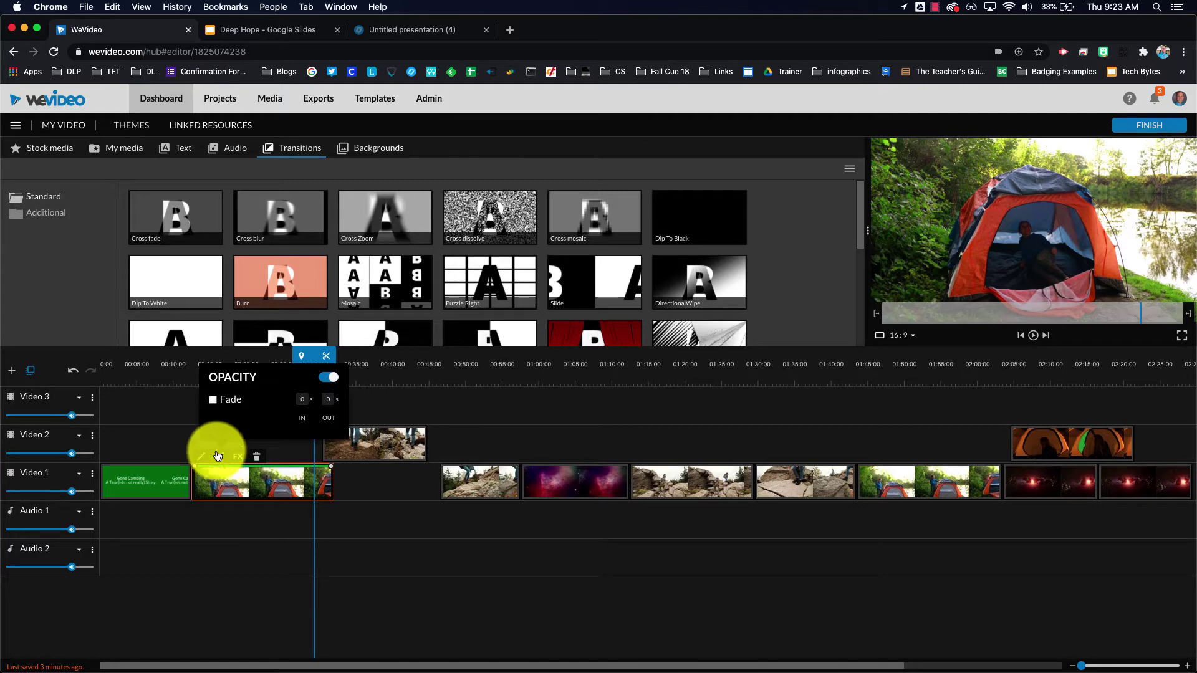
left_click(214, 400)
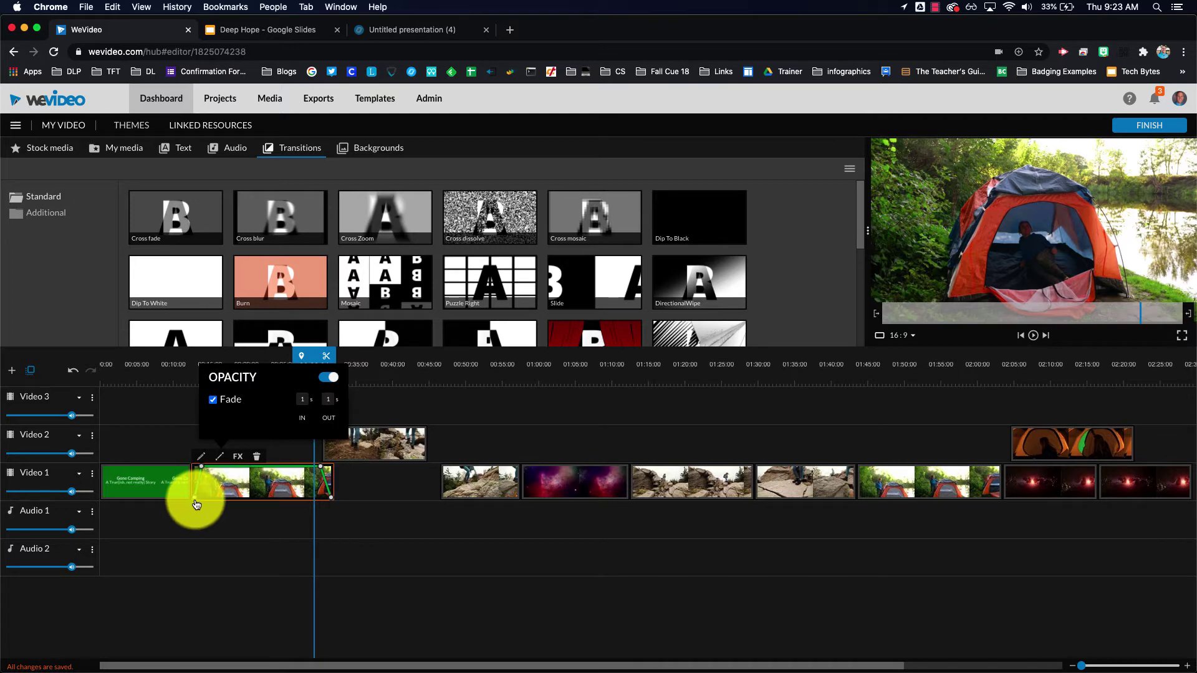
mouse_move(195, 502)
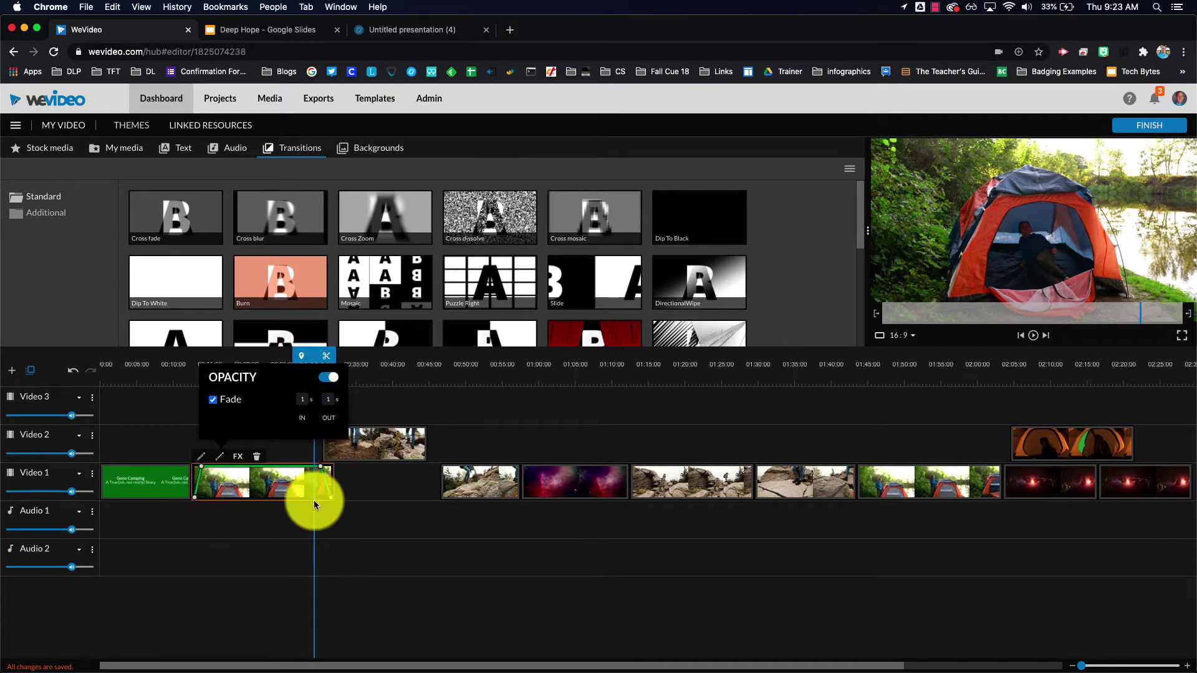
key("space")
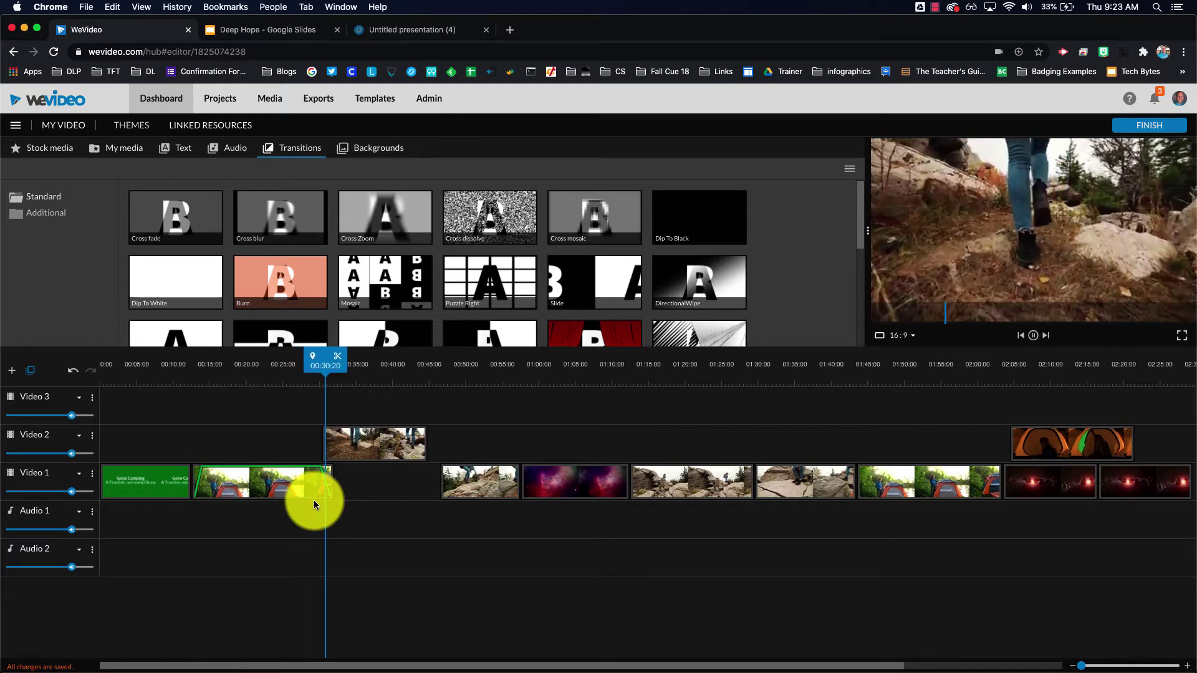
left_click_drag(326, 368, 312, 366)
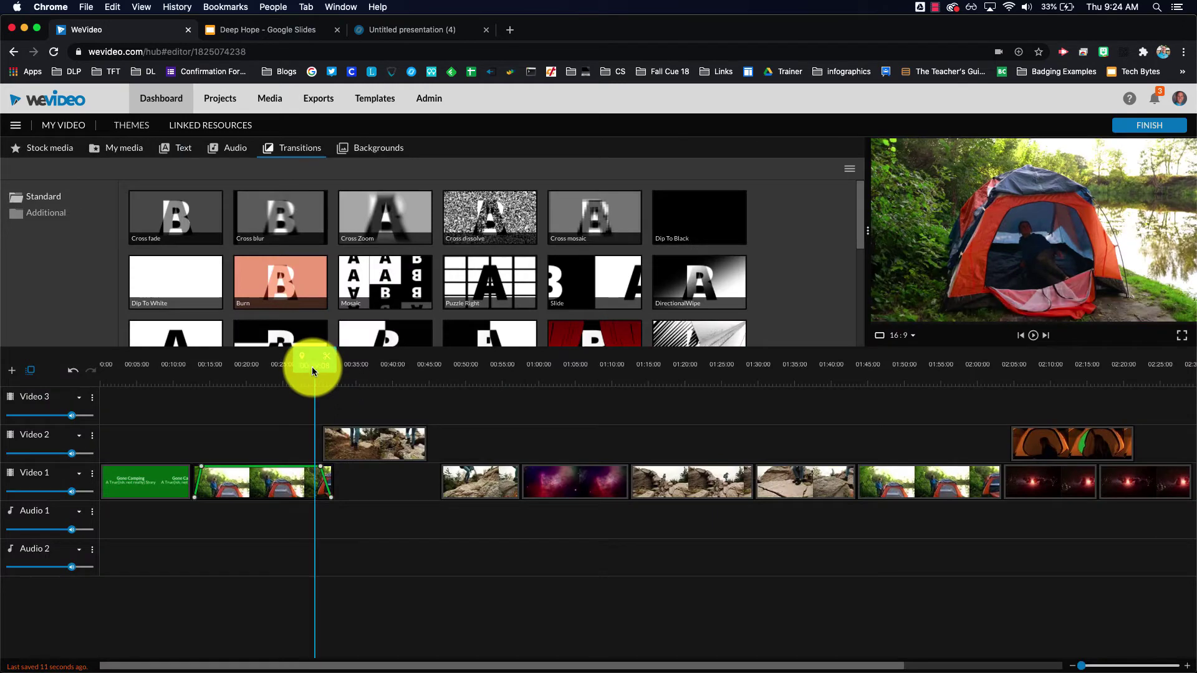
Shift the hiking clip on Video 2 just past the end of the tent clip and play the tent clip's fade-out
left_click_drag(372, 435, 350, 408)
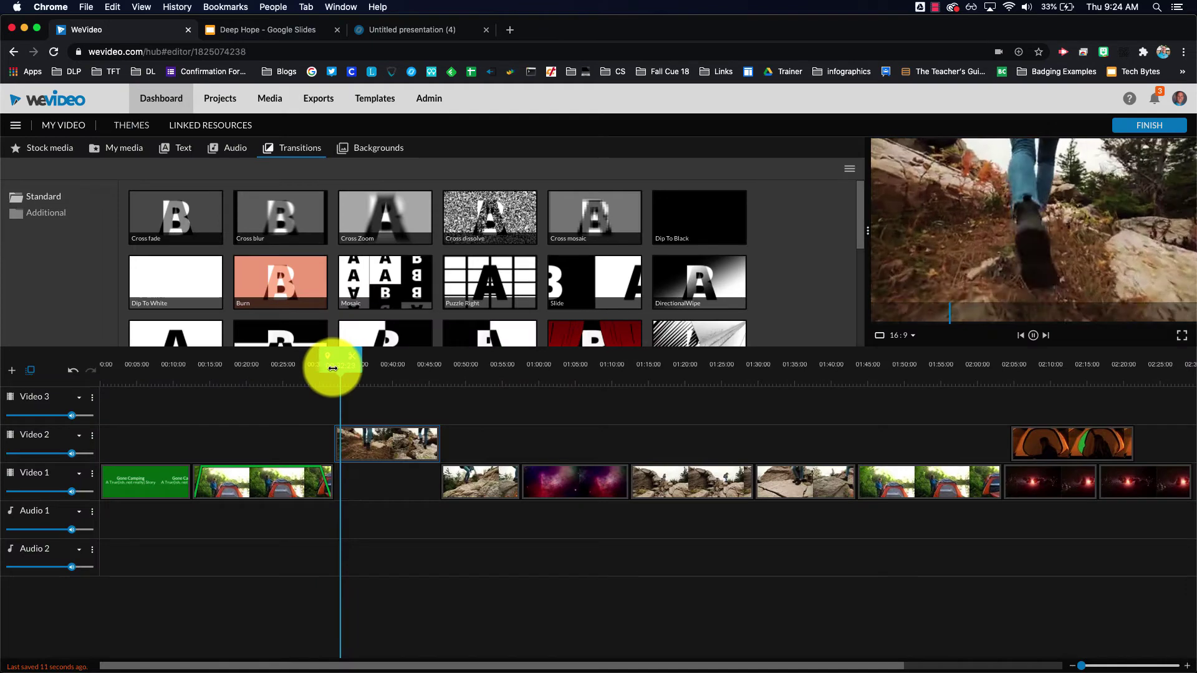
left_click_drag(334, 366, 306, 358)
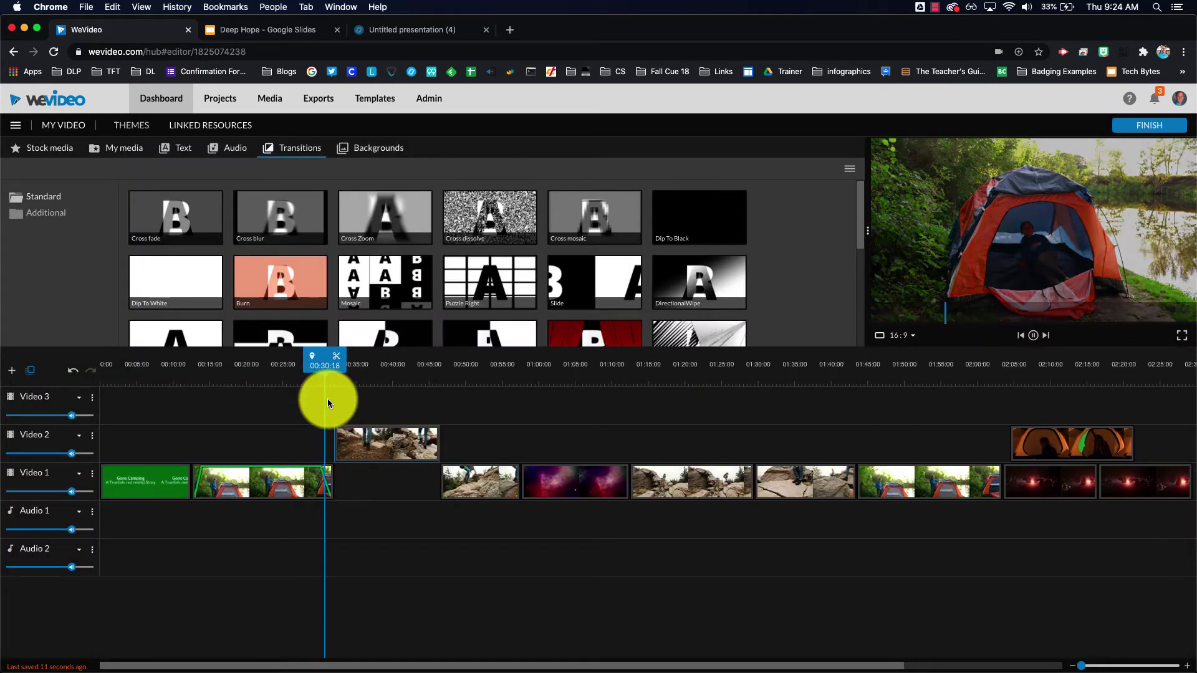
key("space")
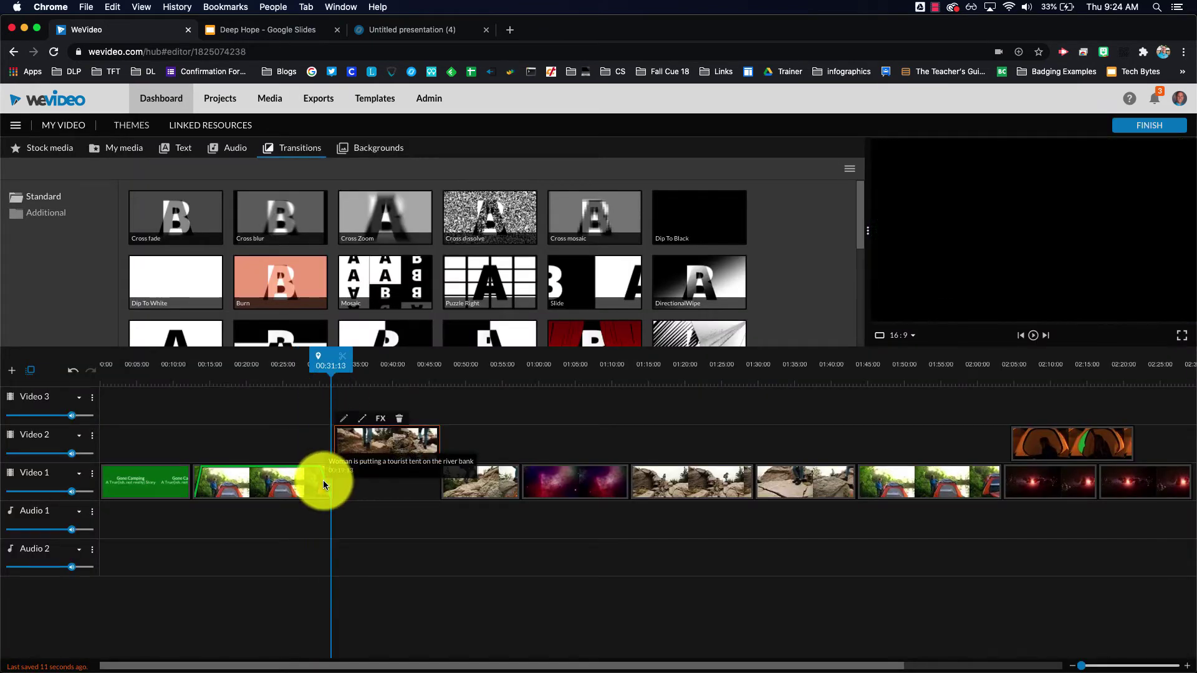
Move the hiking clip on Video 2 to start at 00:30:14, overlapping the faded end of the first tent clip
left_click(323, 480)
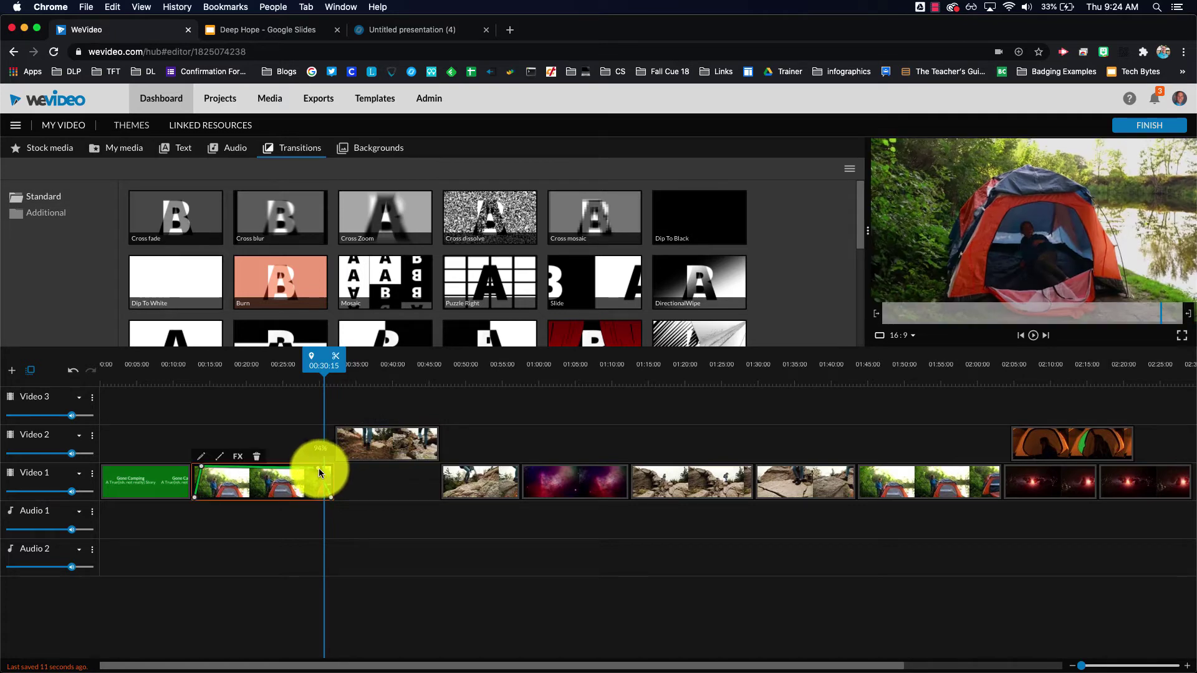
left_click_drag(319, 471, 366, 448)
left_click(376, 444)
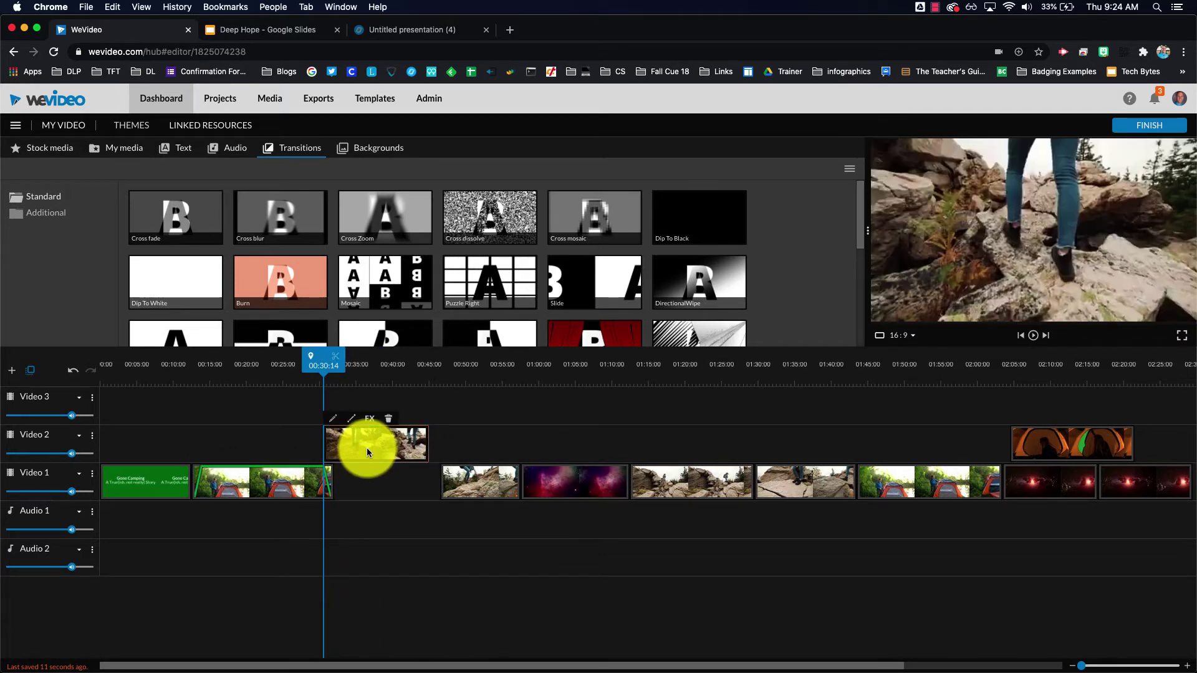
Enable an opacity fade of 1 second in and 1 second out on the Video 2 hiking clip
left_click(352, 418)
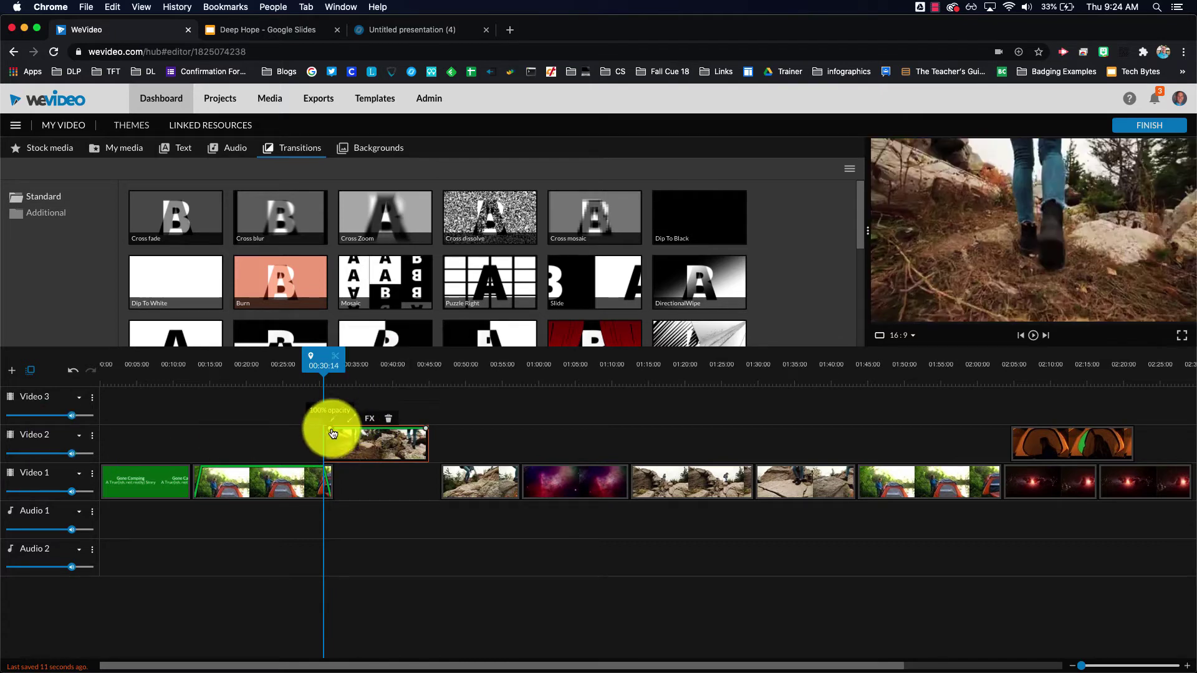
mouse_move(332, 433)
left_mouse_down()
mouse_move(322, 455)
mouse_move(335, 425)
left_mouse_up()
left_click(353, 420)
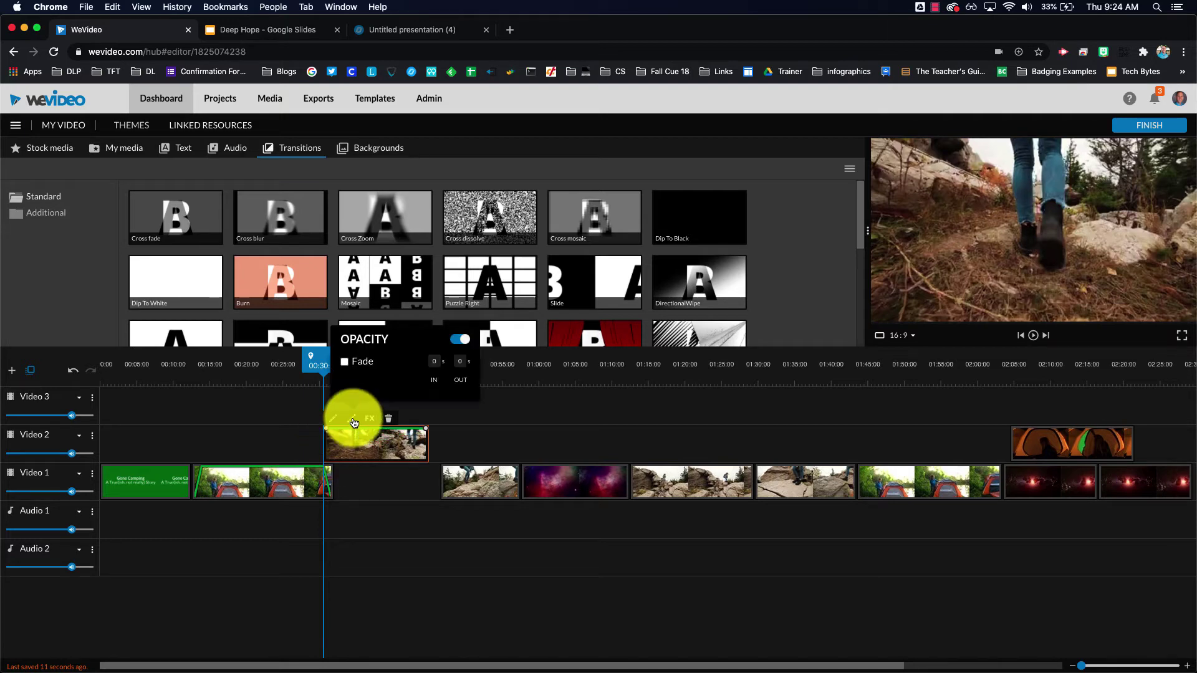
left_click(345, 361)
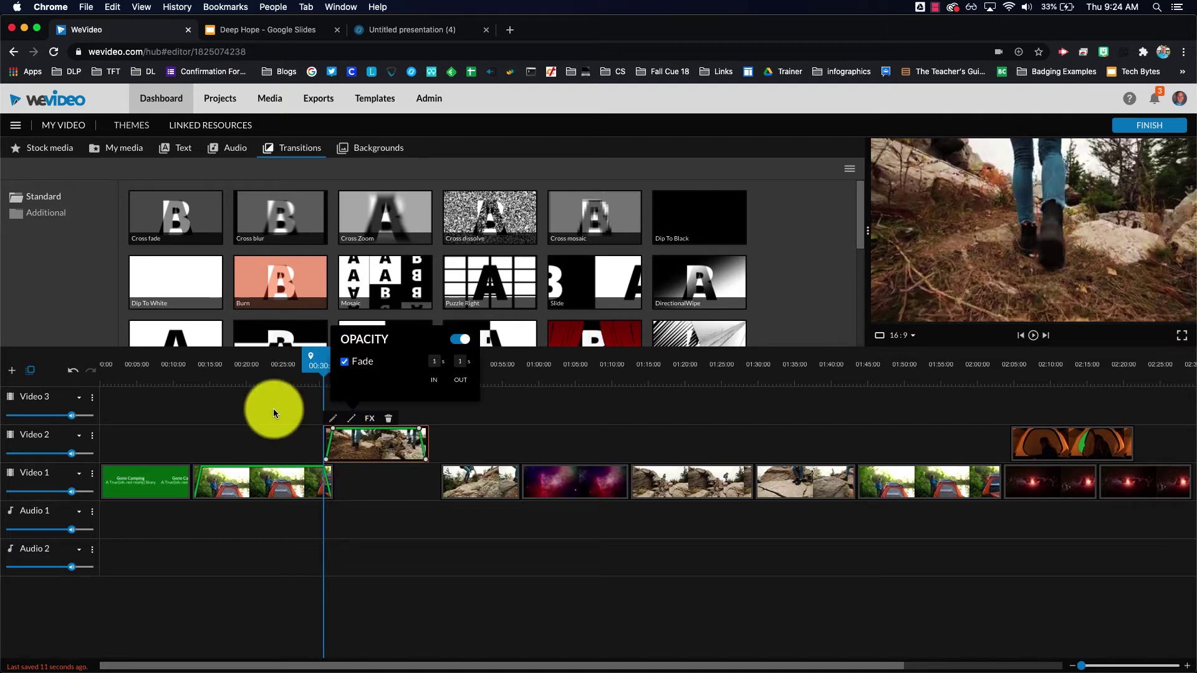
Play the timeline from before the end of the first tent clip to check its blend into the hiking clip
left_click(291, 368)
key("space")
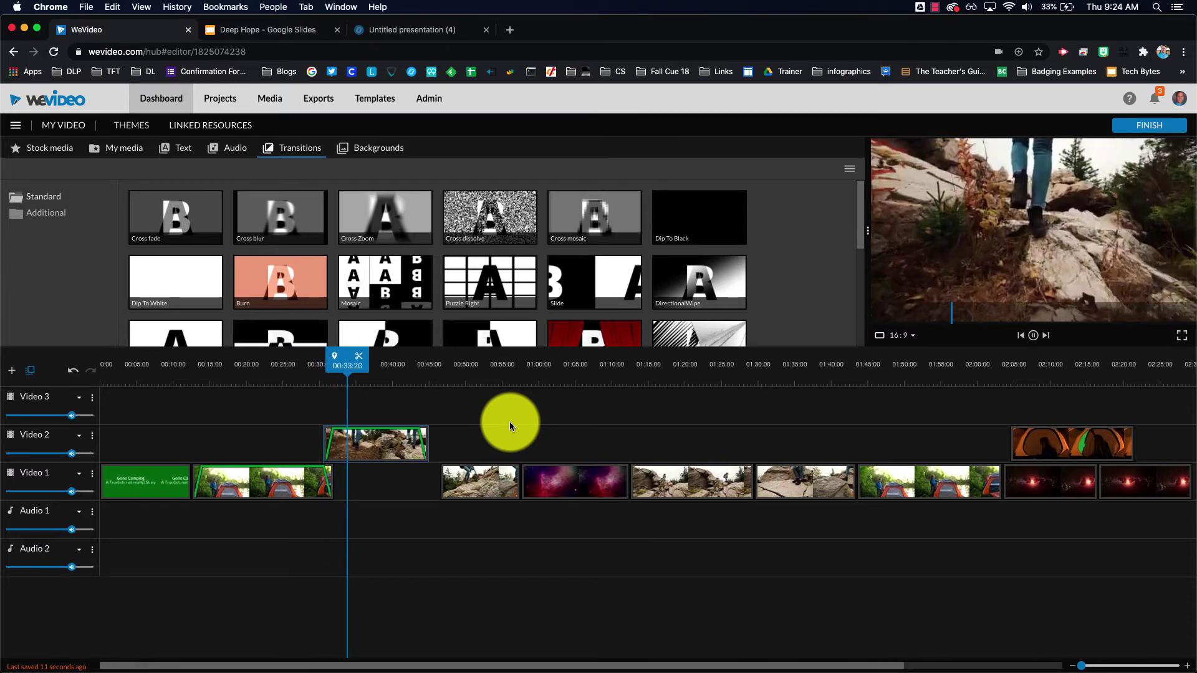
key("space")
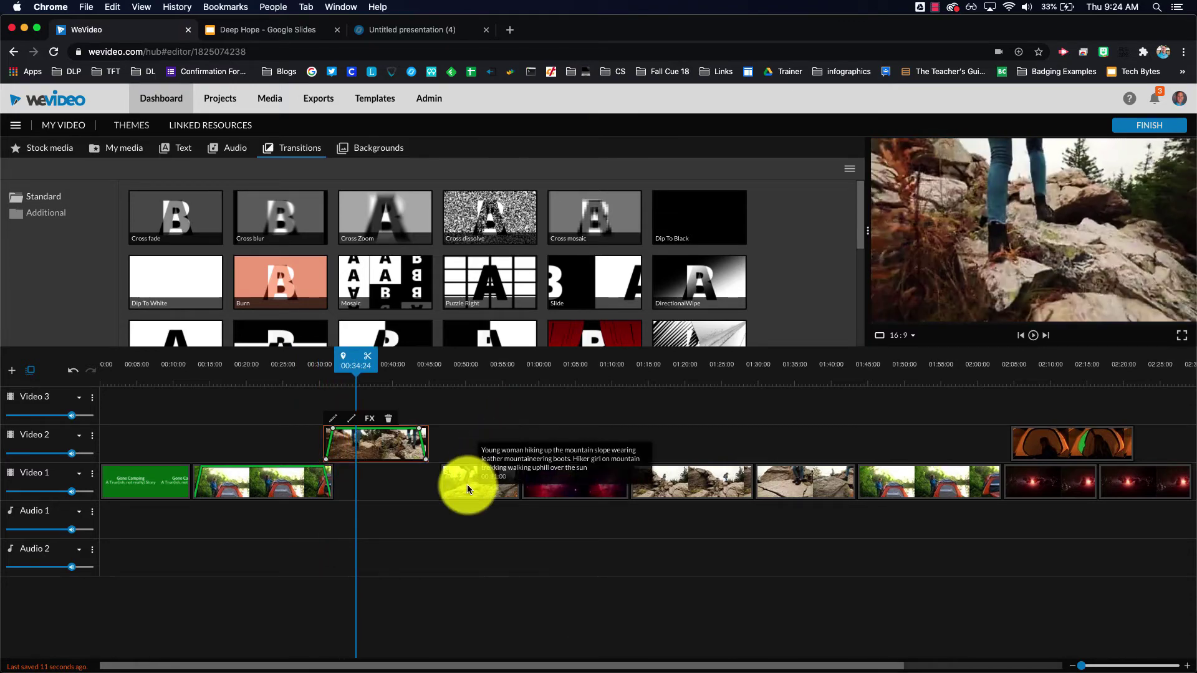
Move the second hiking clip on Video 1 to start at 00:43:21, overlapping the end of the Video 2 clip, and preview the overlap
left_click_drag(467, 484, 438, 475)
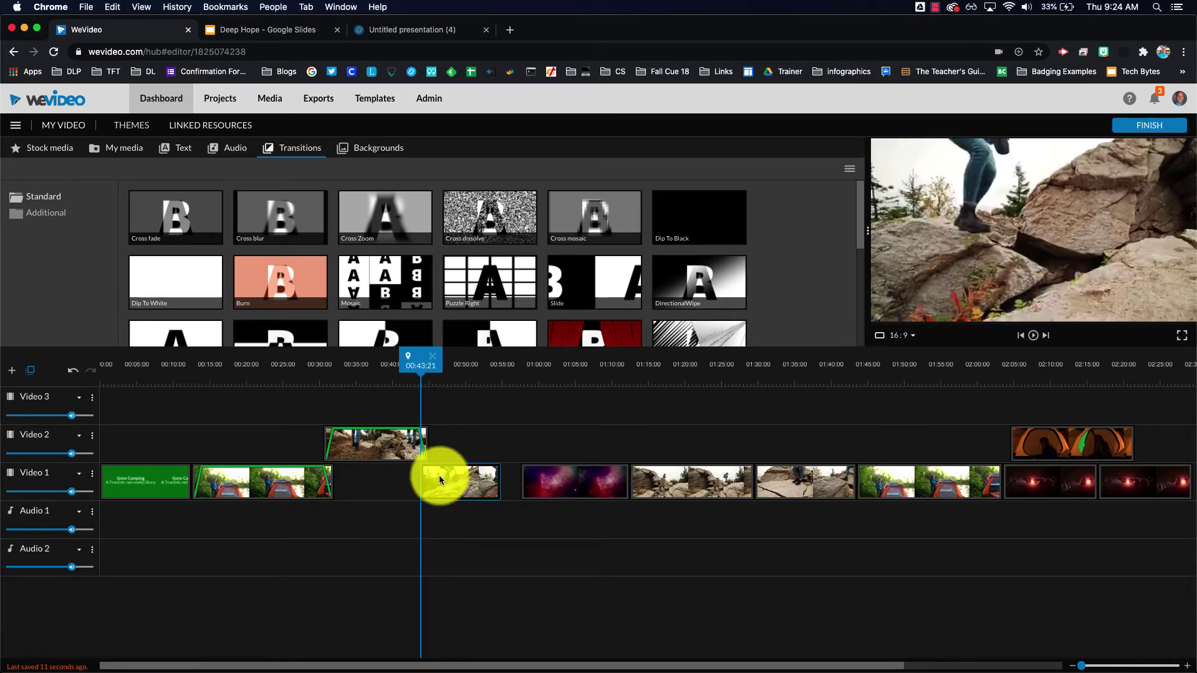
left_click(451, 460)
key("space")
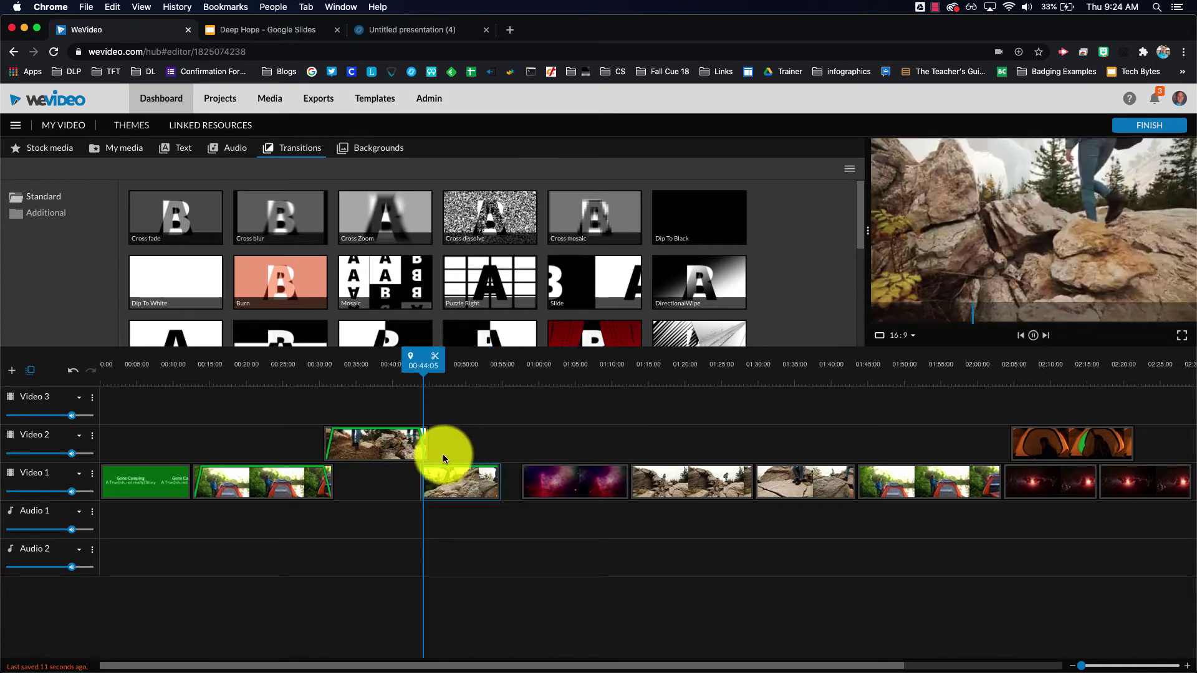
key("space")
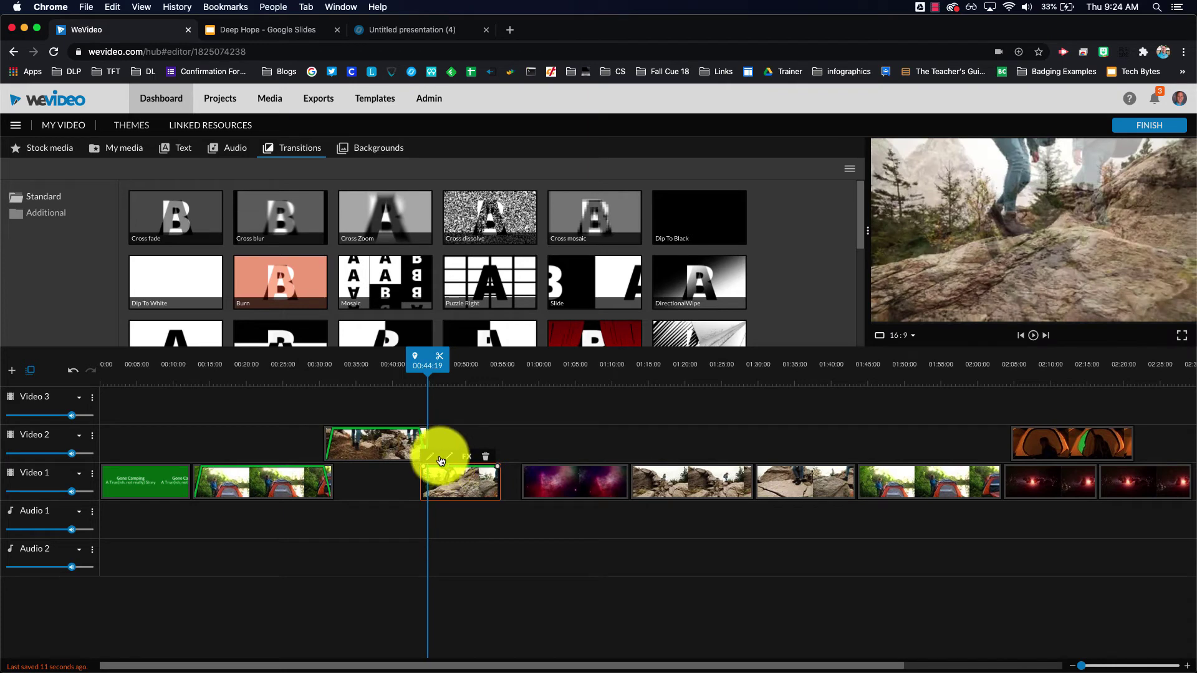
Enable an opacity fade of 1 second in and out on the second hiking clip and preview the blend into it
left_click(448, 460)
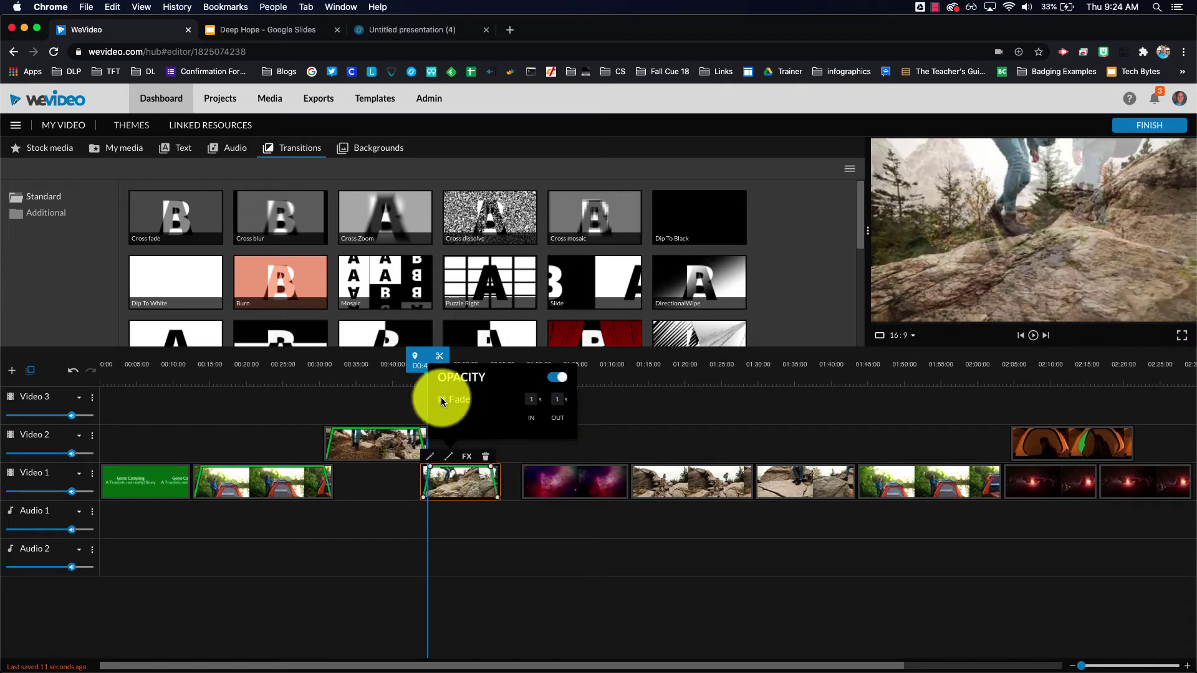
left_click(395, 368)
key("space")
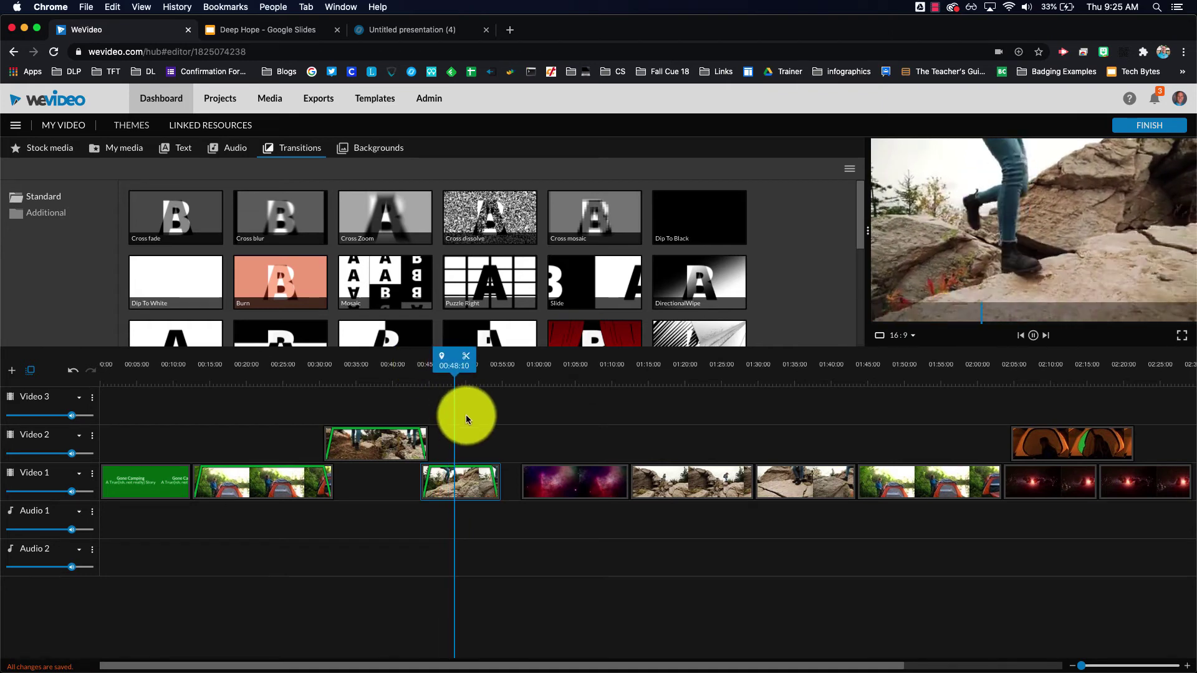
key("space")
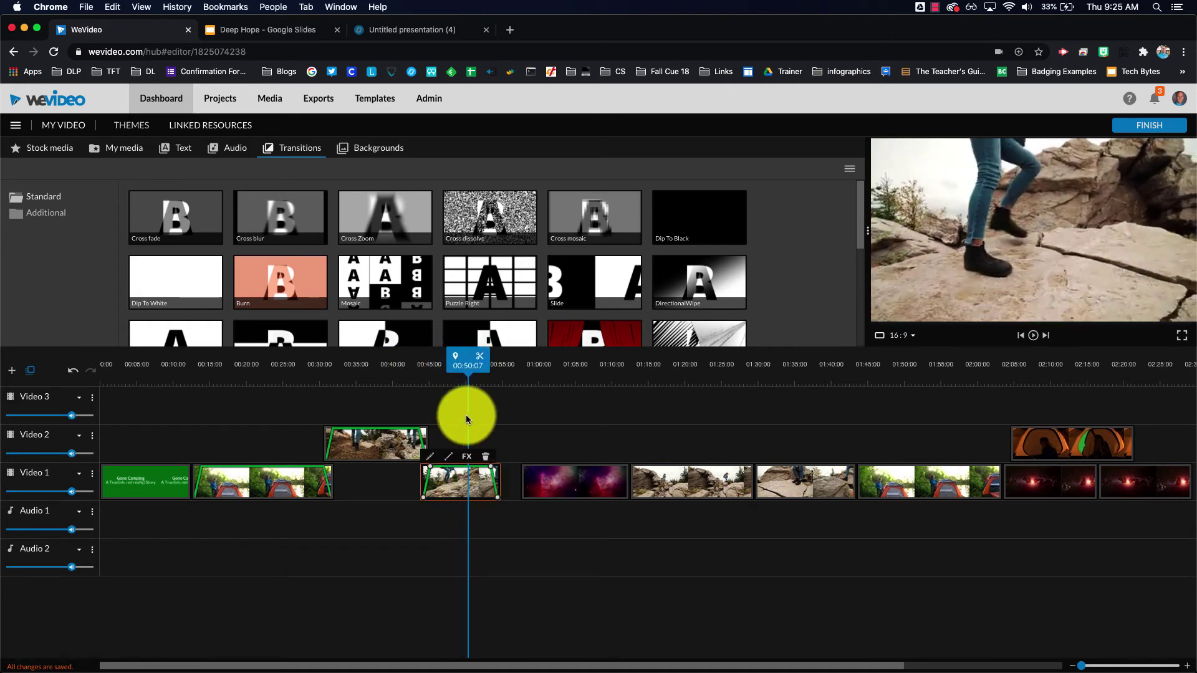
Move the nebula clip directly after the second hiking clip on Video 1 and preview the join
left_click_drag(543, 470, 522, 470)
left_click(484, 377)
key("space")
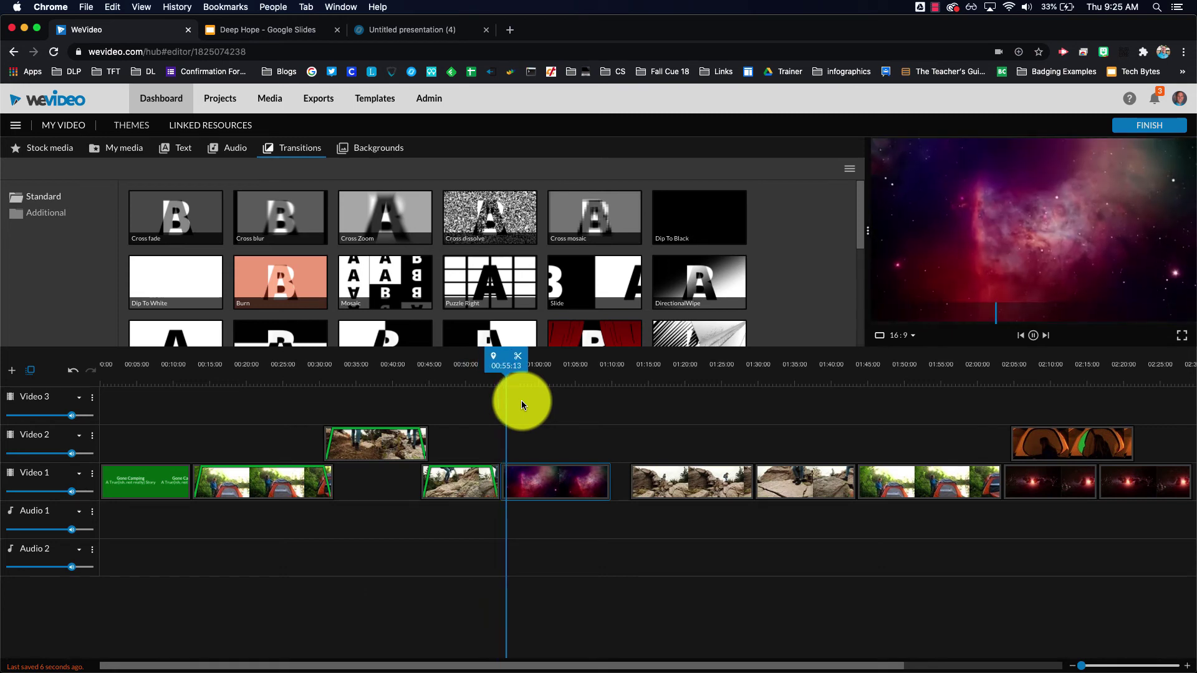
key("space")
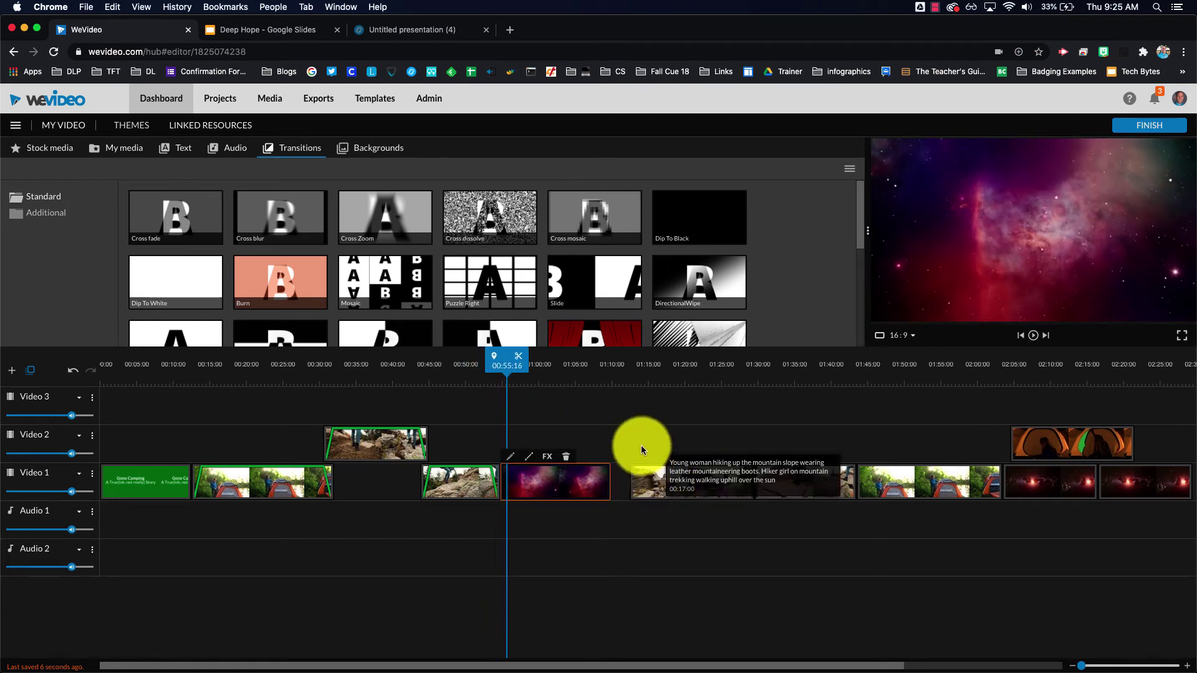
Shift the remaining two hiking clips and the second tent clip earlier on Video 1 to sit back to back after the nebula clip
left_click_drag(619, 417, 897, 480)
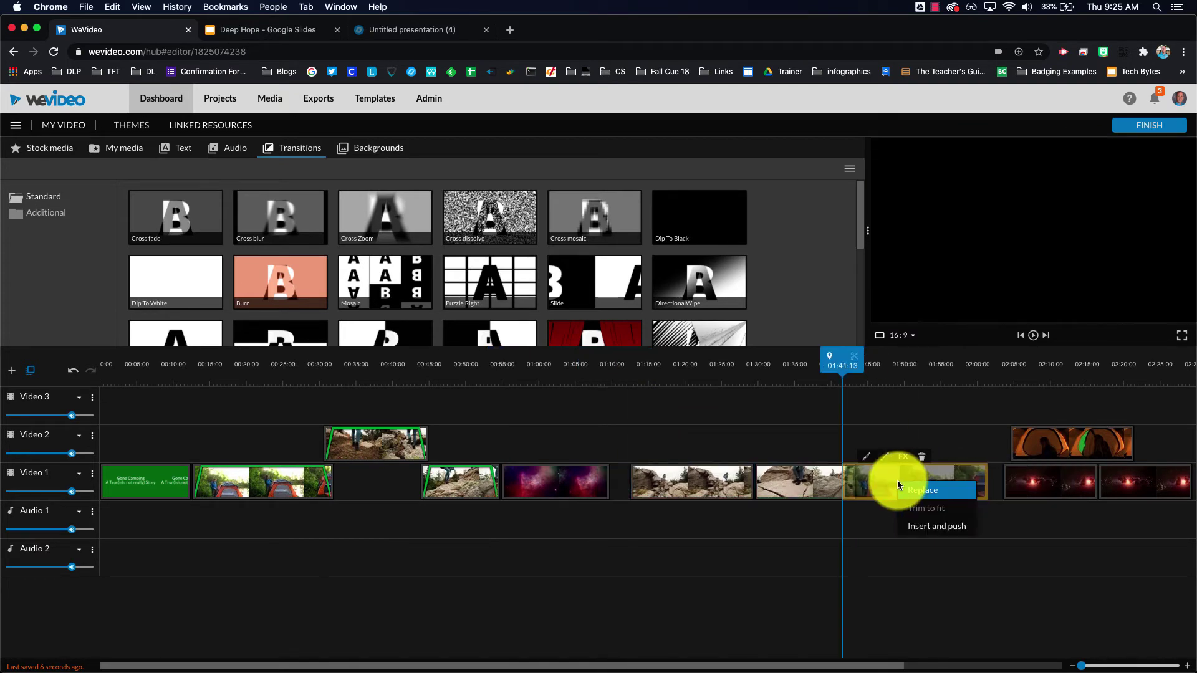
left_click_drag(694, 468, 668, 476)
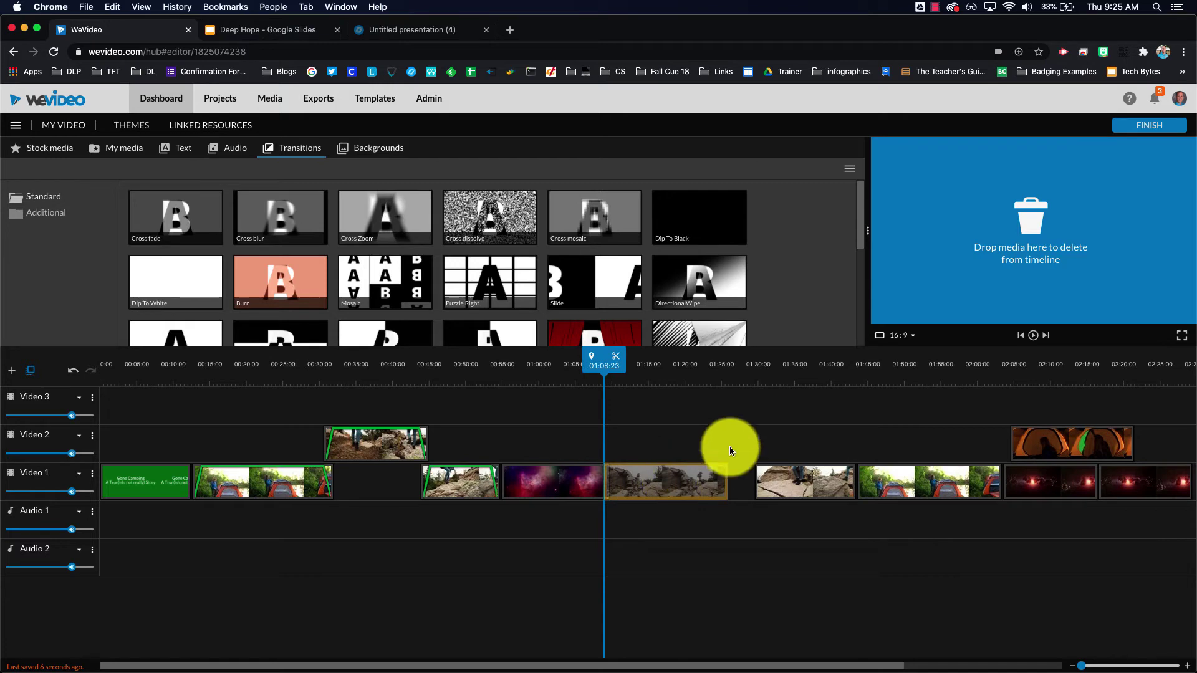
left_click_drag(729, 446, 742, 420)
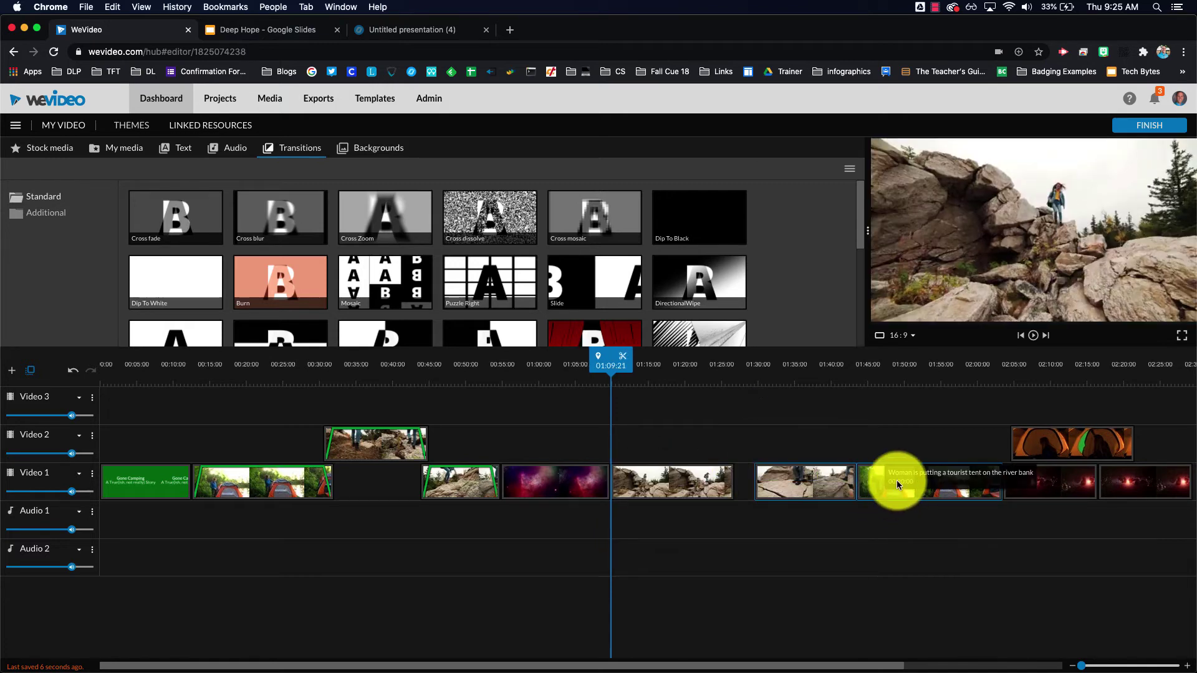
left_click_drag(896, 480, 880, 480)
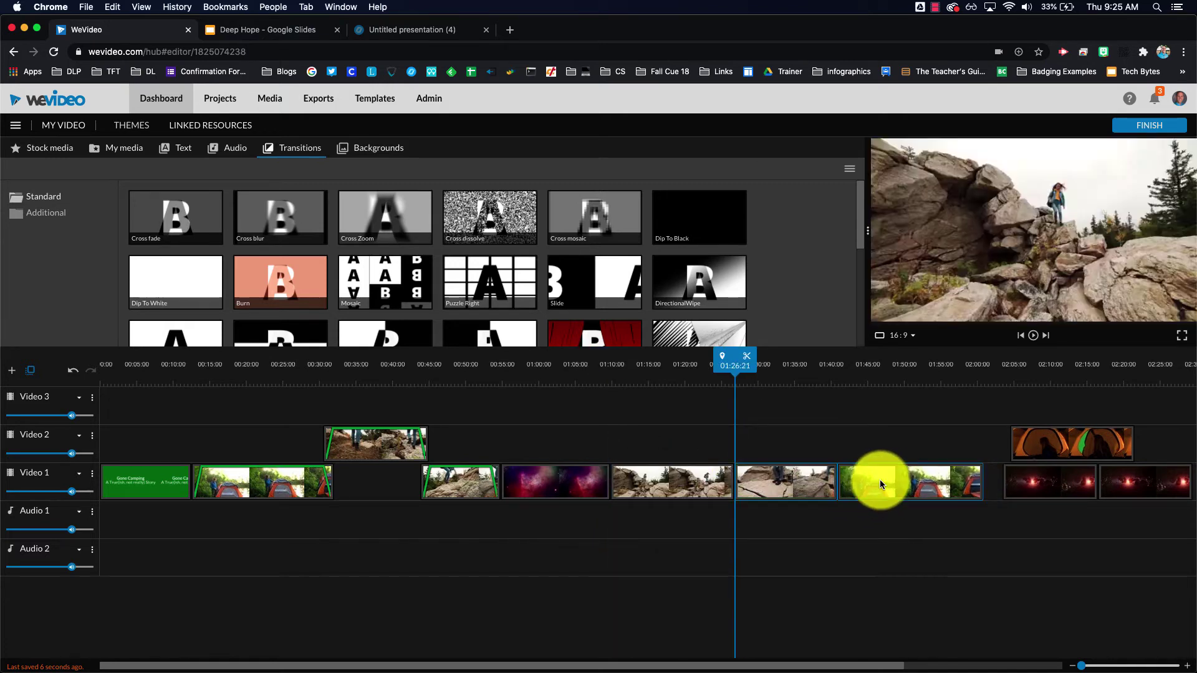
Move both red space clips and the Video 2 green-screen tent clip earlier together, starting the first space clip at 02:00:21
left_click_drag(985, 418, 1122, 488)
left_click_drag(1035, 484, 1019, 481)
left_click(906, 555)
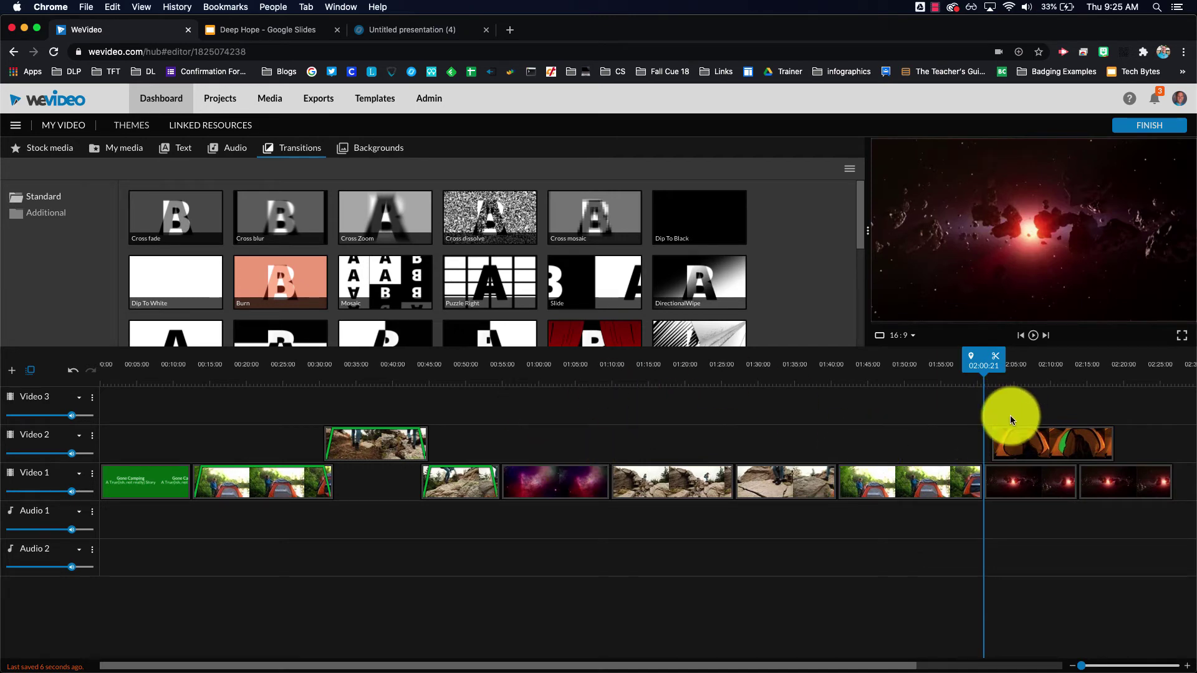
Key out the green color 3dad40 from the green-screen tent clip on Video 2 and save the changes
left_click(1072, 373)
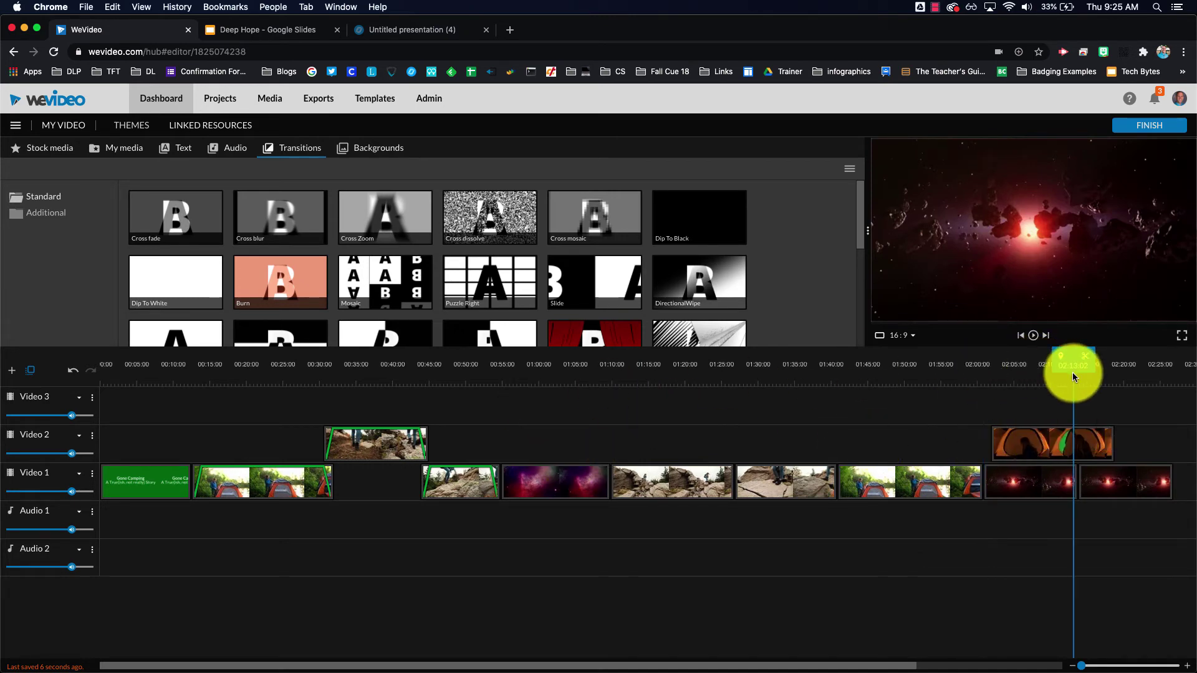
left_click(1064, 446)
double_click(1064, 446)
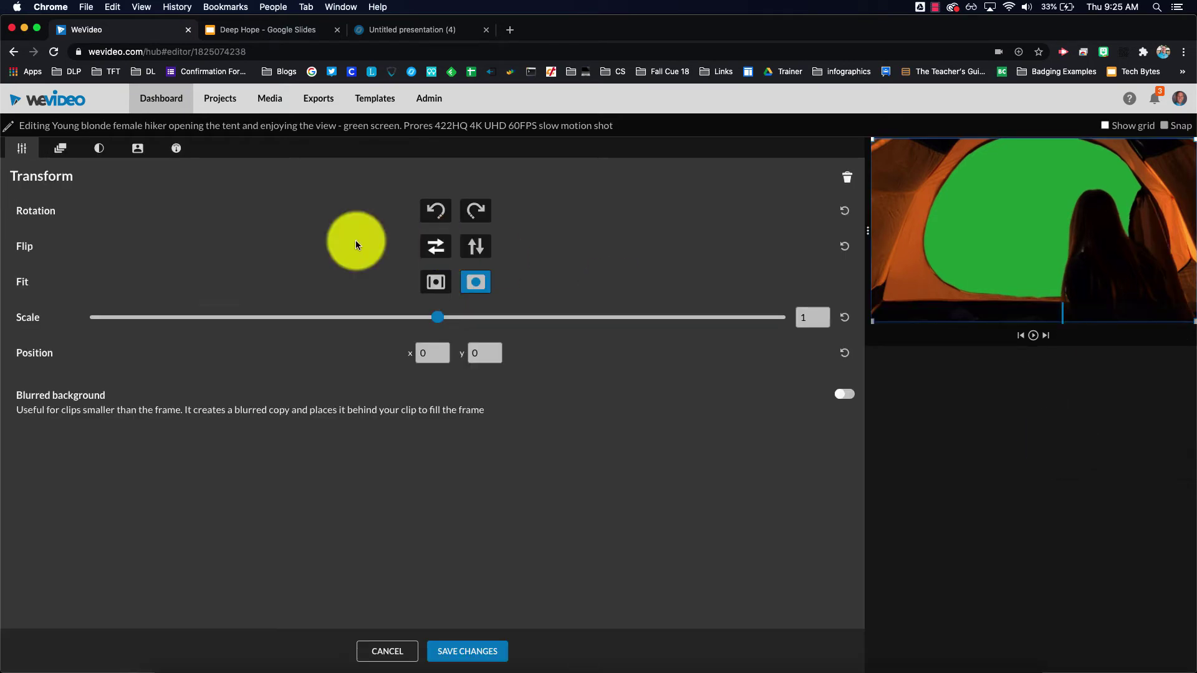
left_click(139, 150)
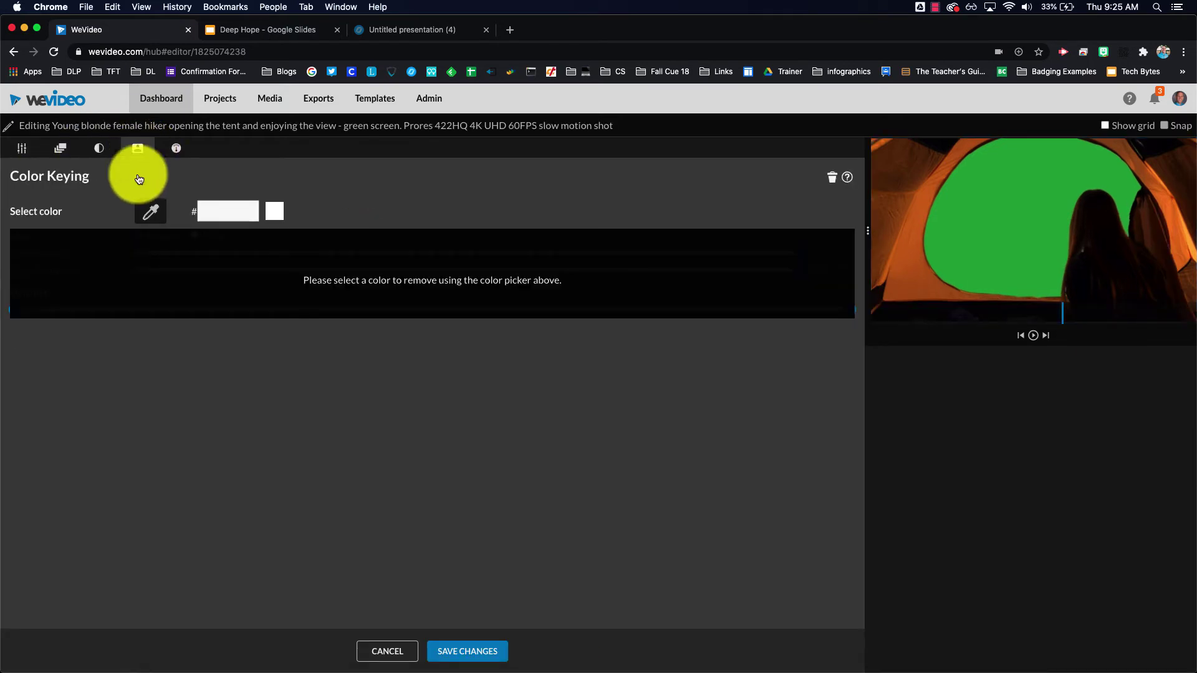
left_click(151, 211)
left_click(943, 223)
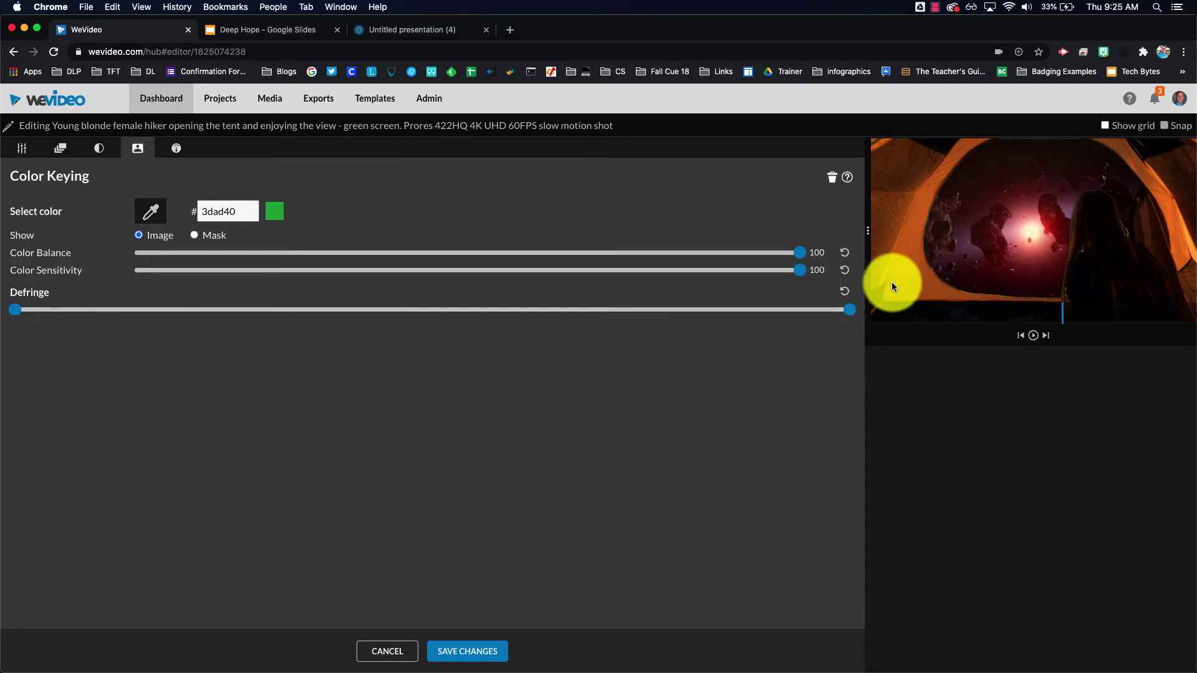
left_click(467, 648)
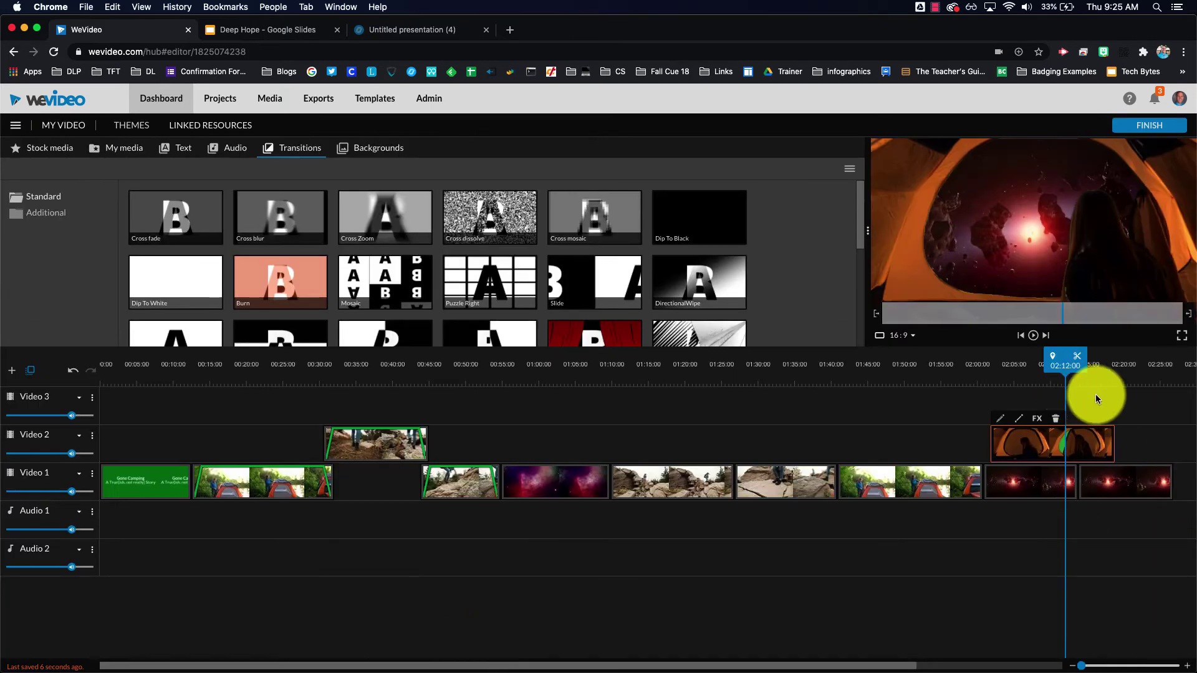
Add an opacity fade-out to the end of the green-screen tent clip on Video 2
left_click(1019, 420)
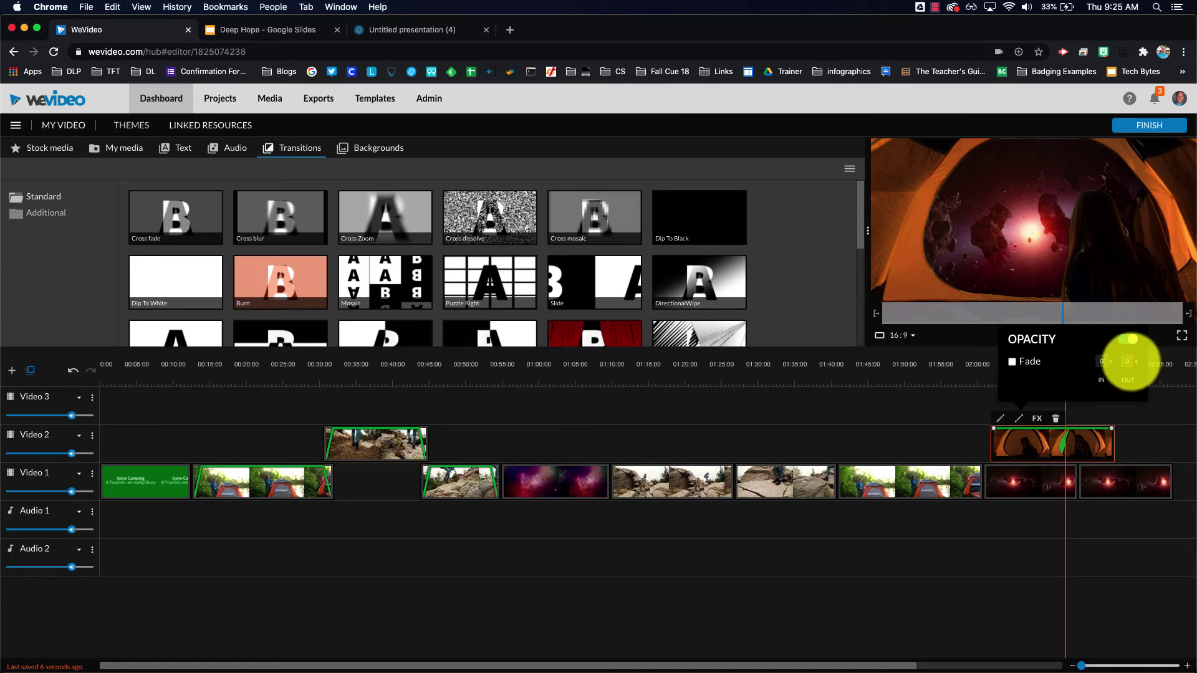
left_click(1141, 429)
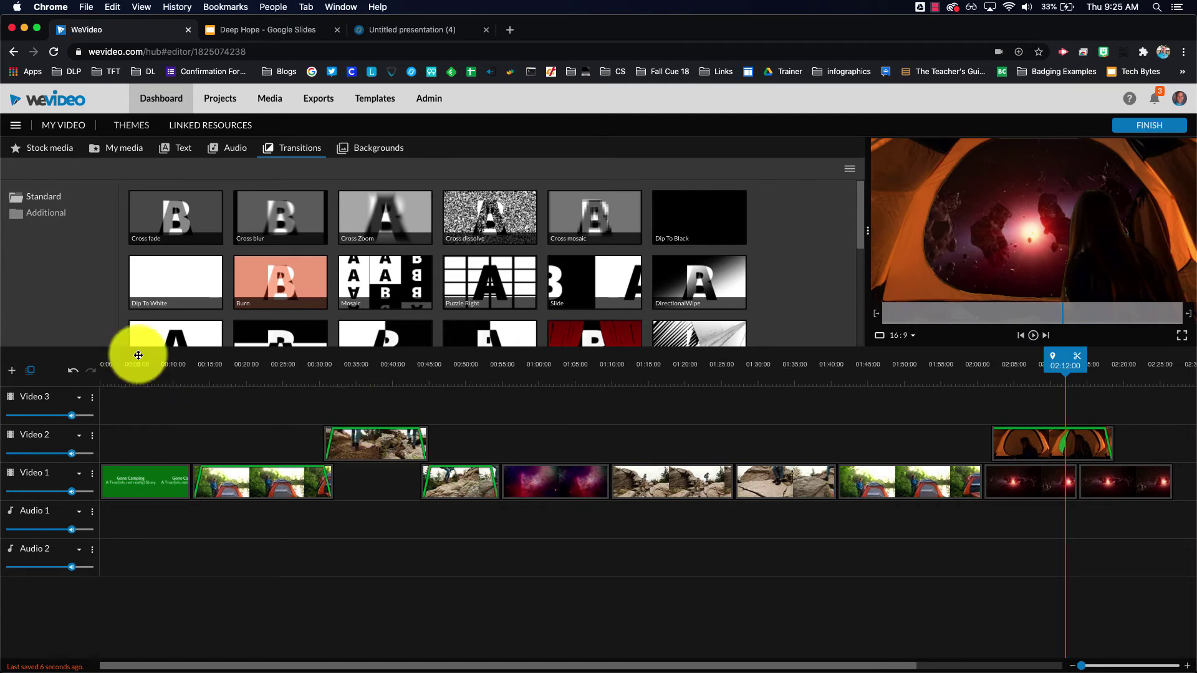
Review the video from the title onward, playing through the end of the green-screen tent clip and rechecking the first two hiking clips
left_click(129, 380)
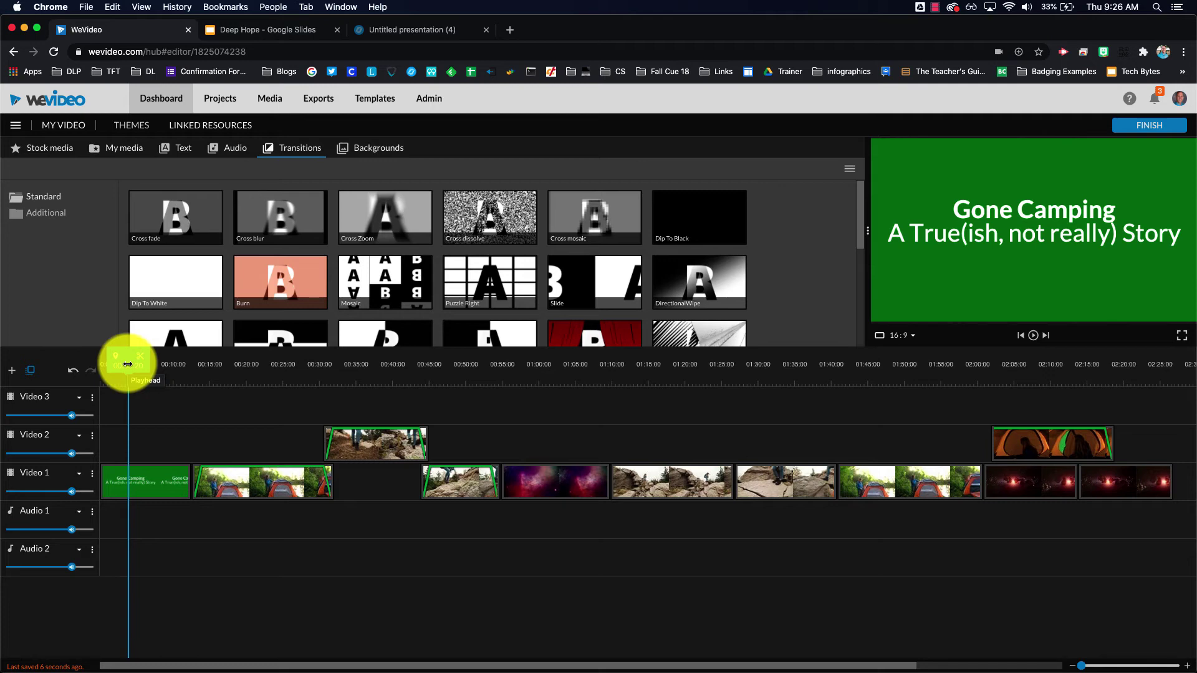
left_click_drag(128, 365, 1036, 473)
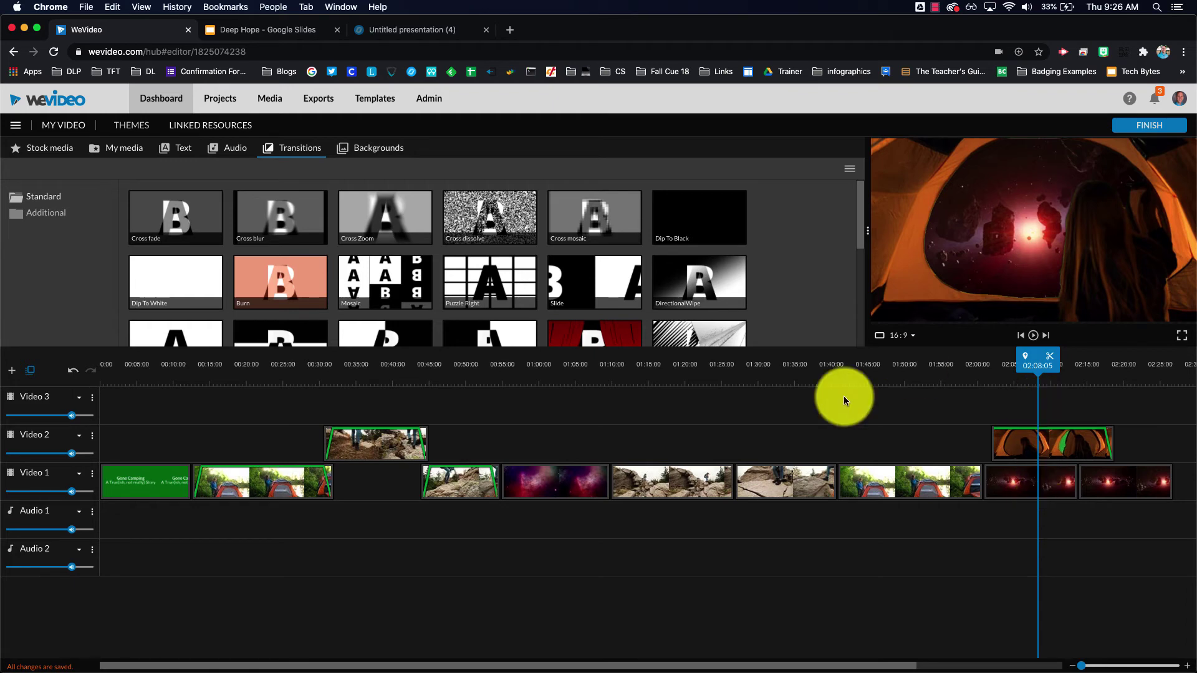
left_click(1033, 335)
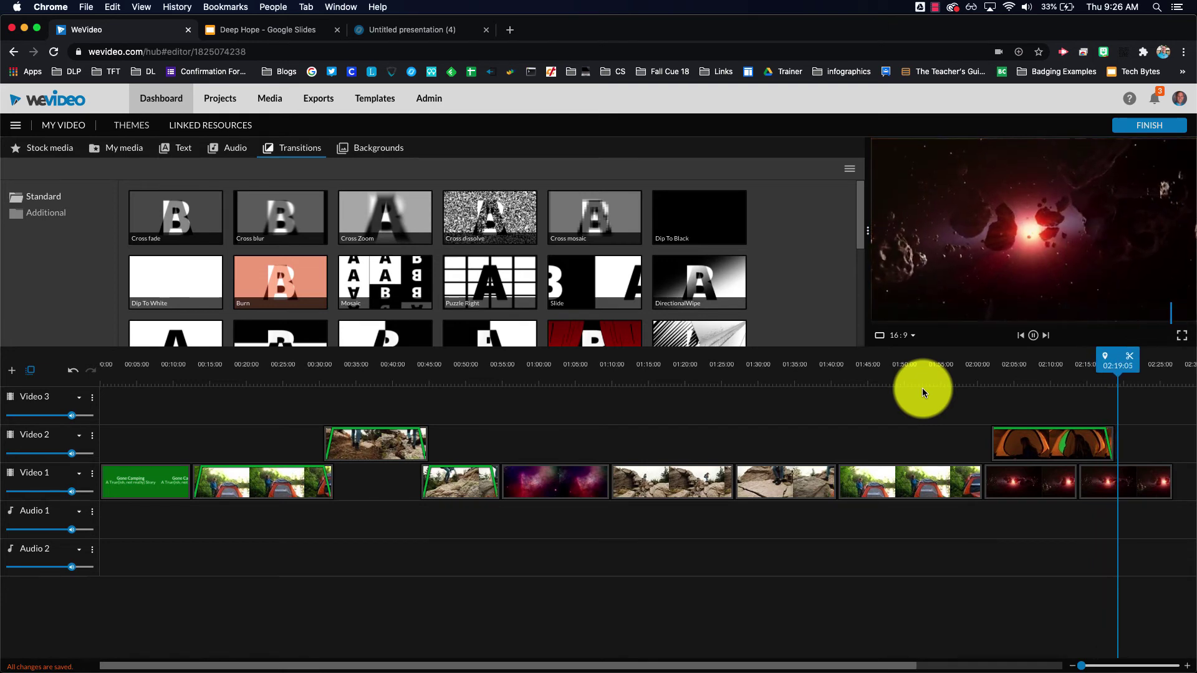
left_click(1034, 336)
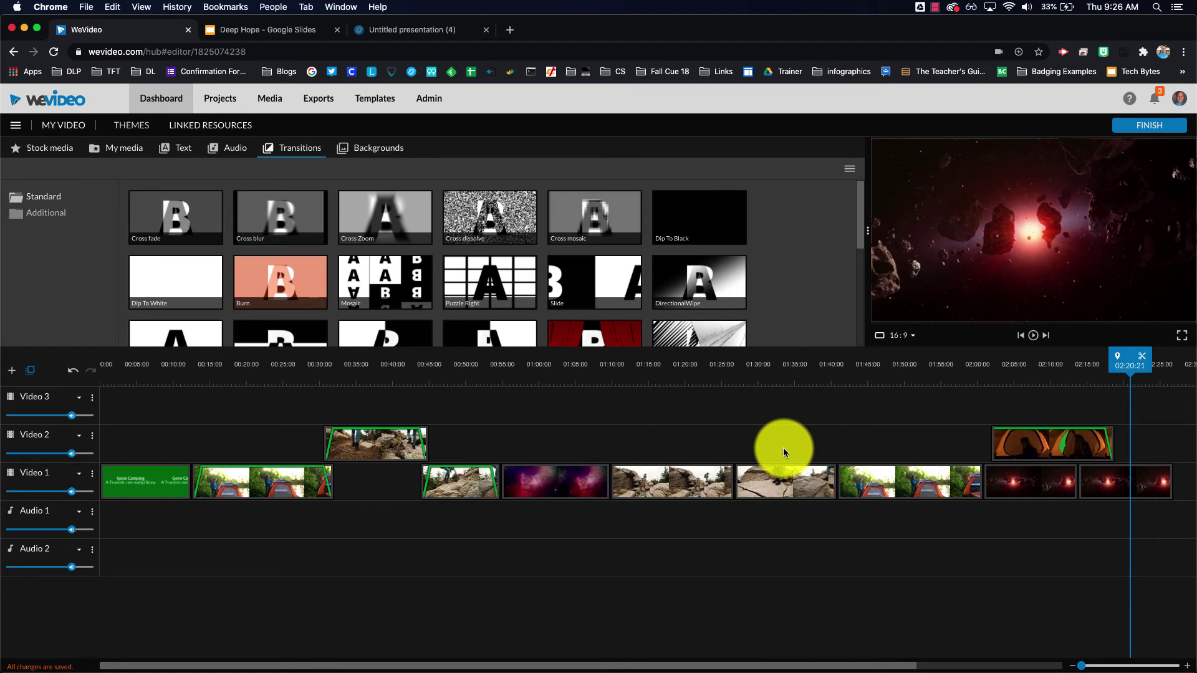
left_click(344, 369)
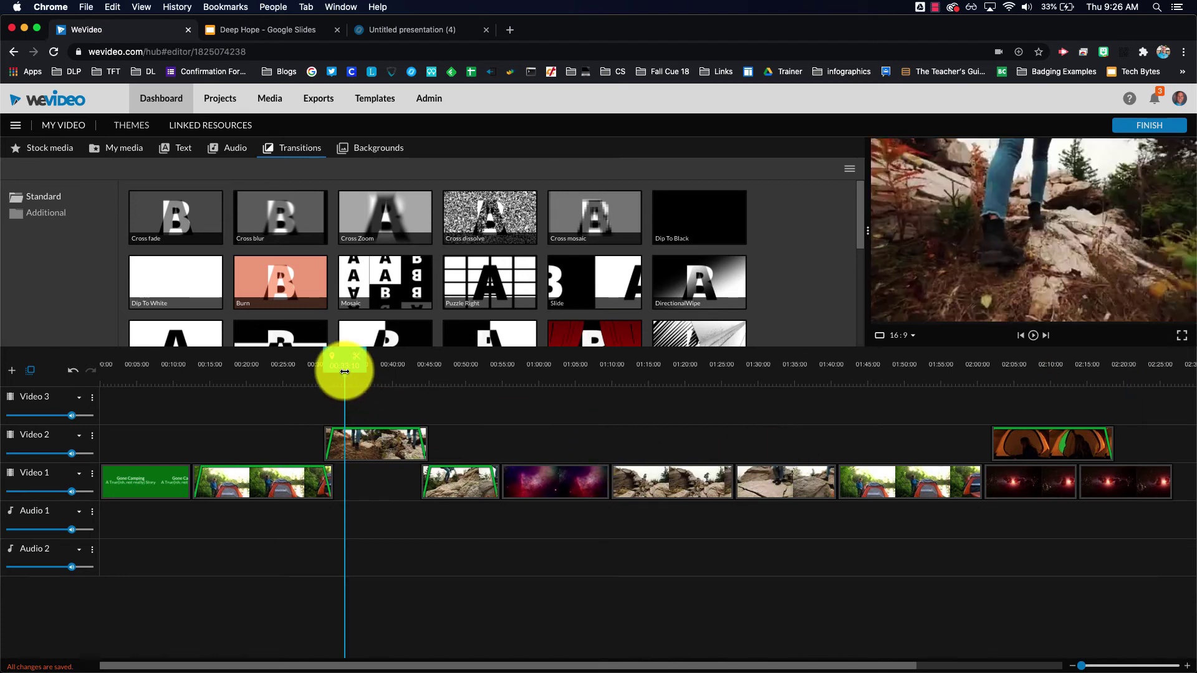
left_click_drag(347, 374, 453, 432)
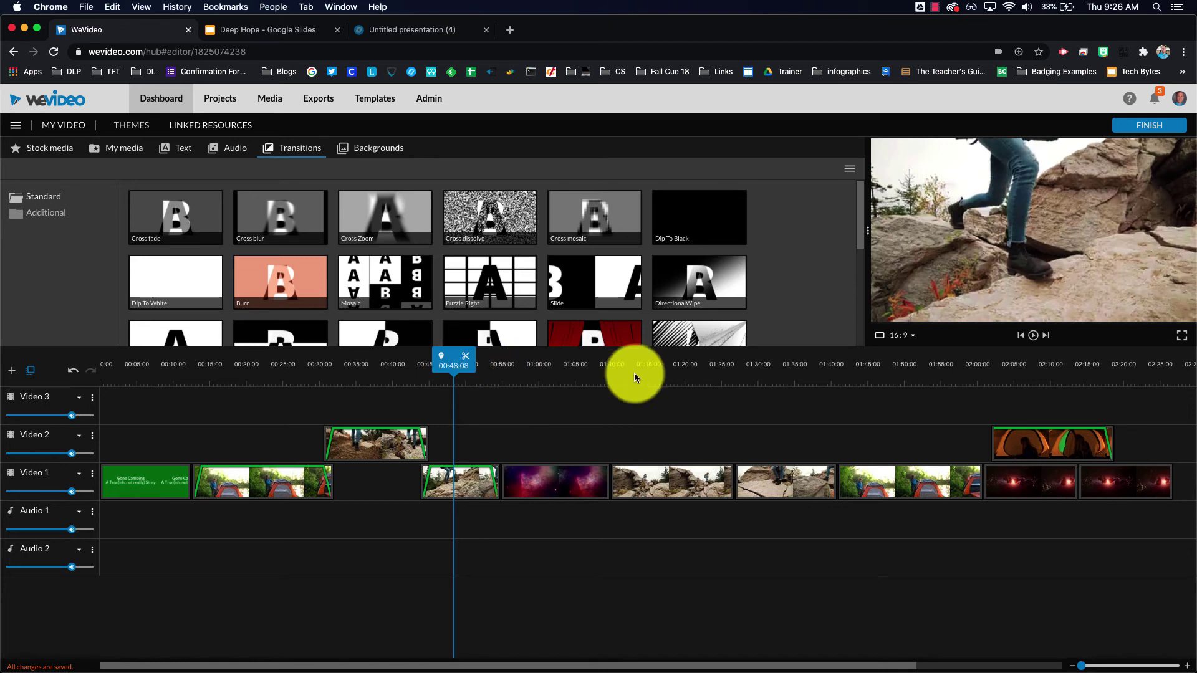
left_click(370, 445)
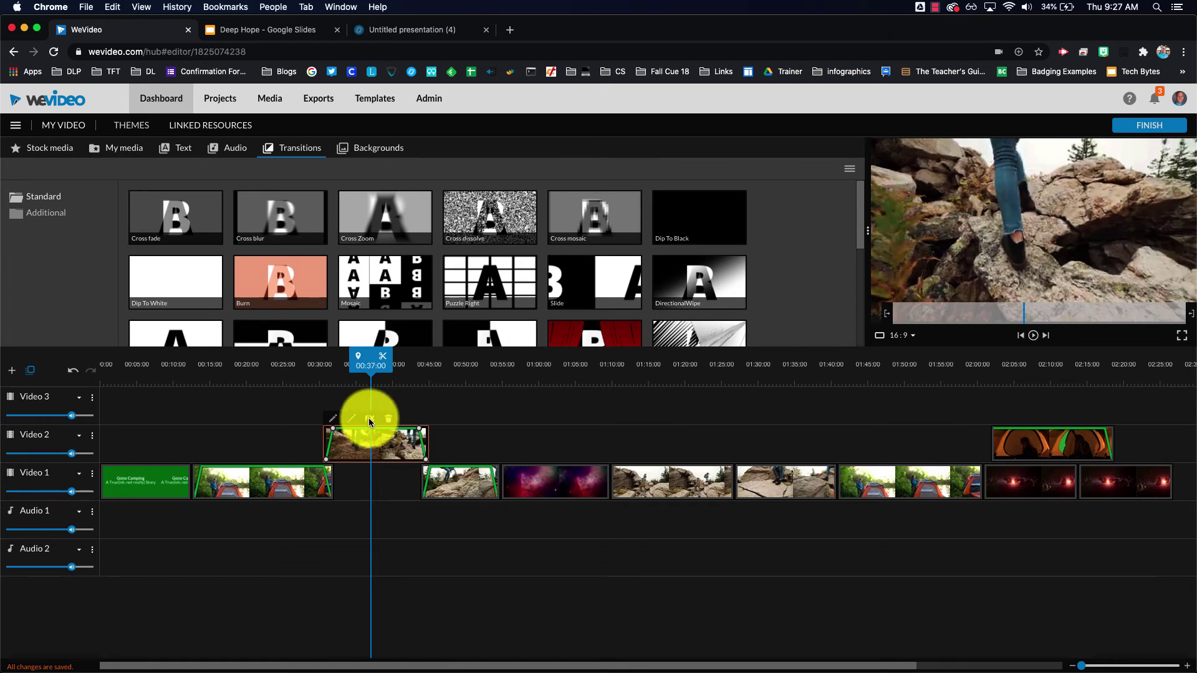
left_click(368, 417)
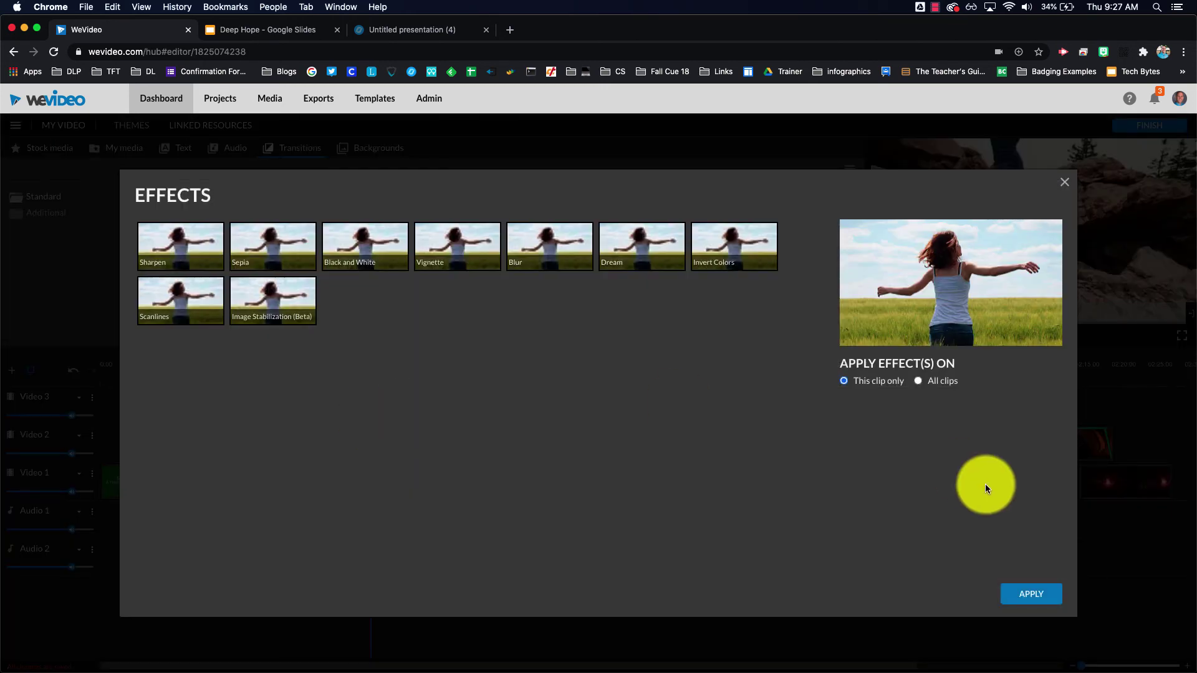
left_click(1030, 590)
right_click(356, 442)
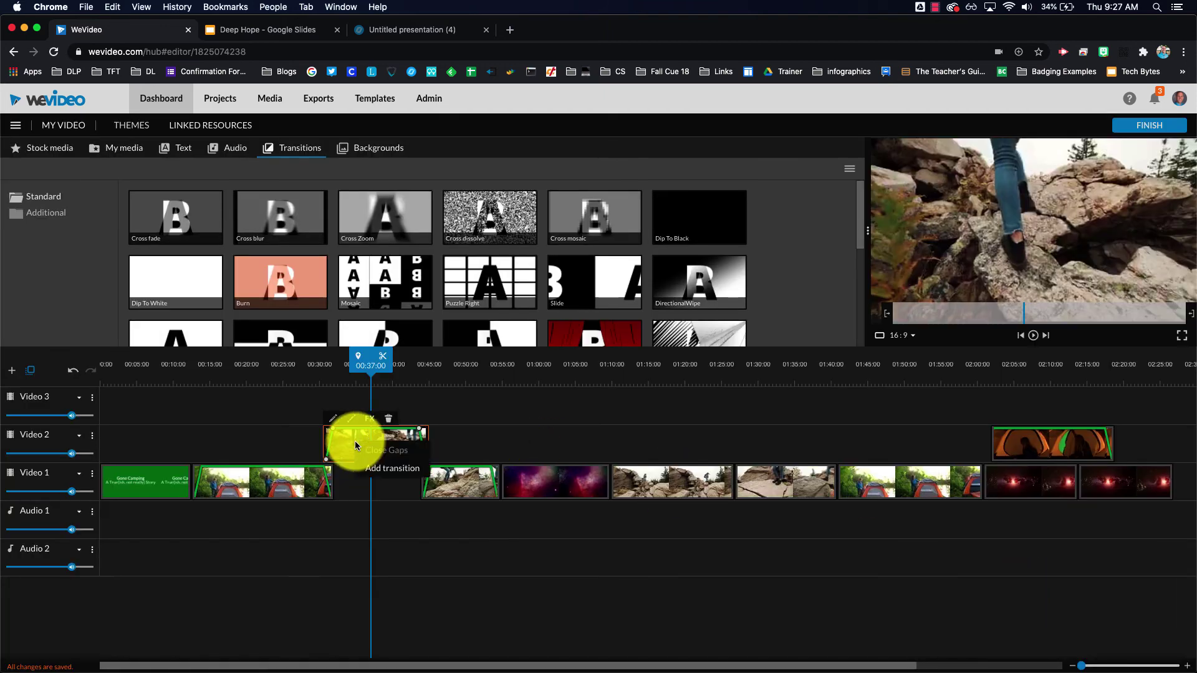
left_click(350, 443)
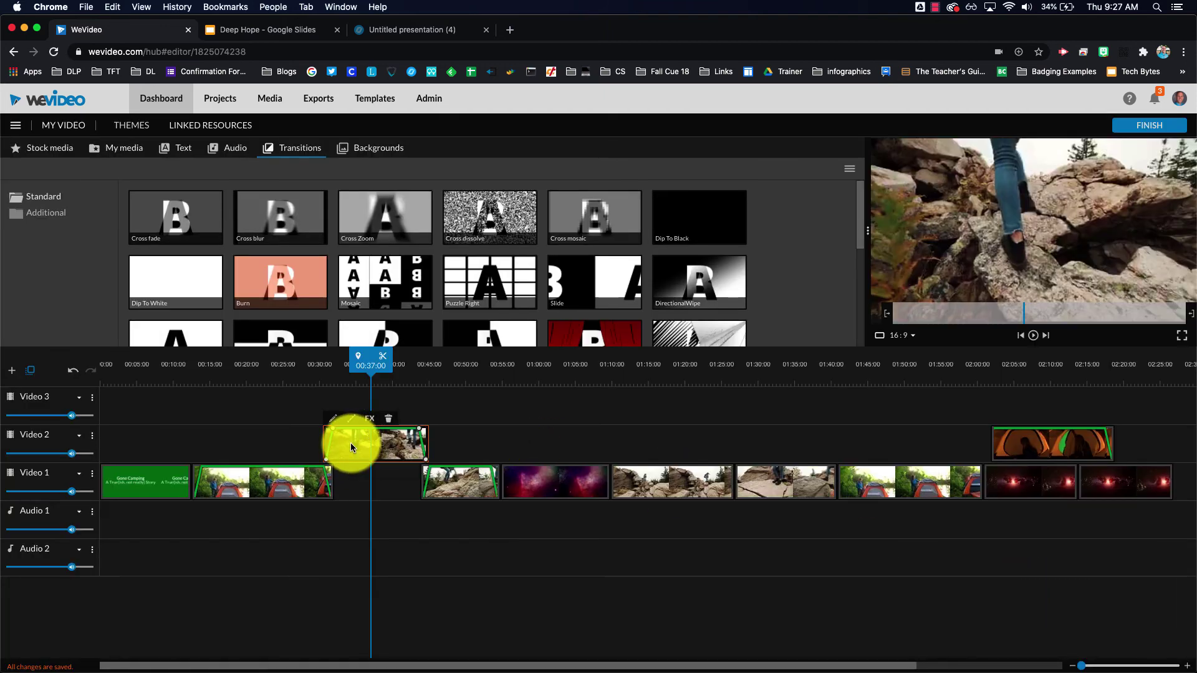
Set the speed of the hiking clip on Video 2 to 4x, save the changes and preview the clip
double_click(350, 443)
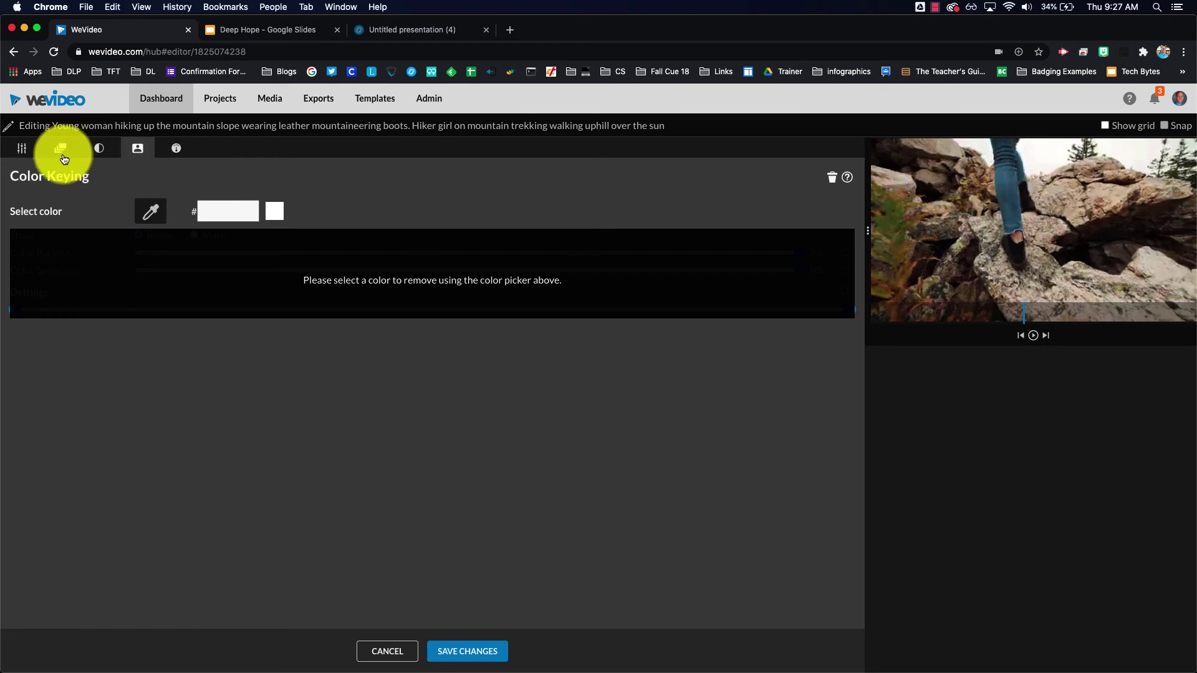
left_click(22, 149)
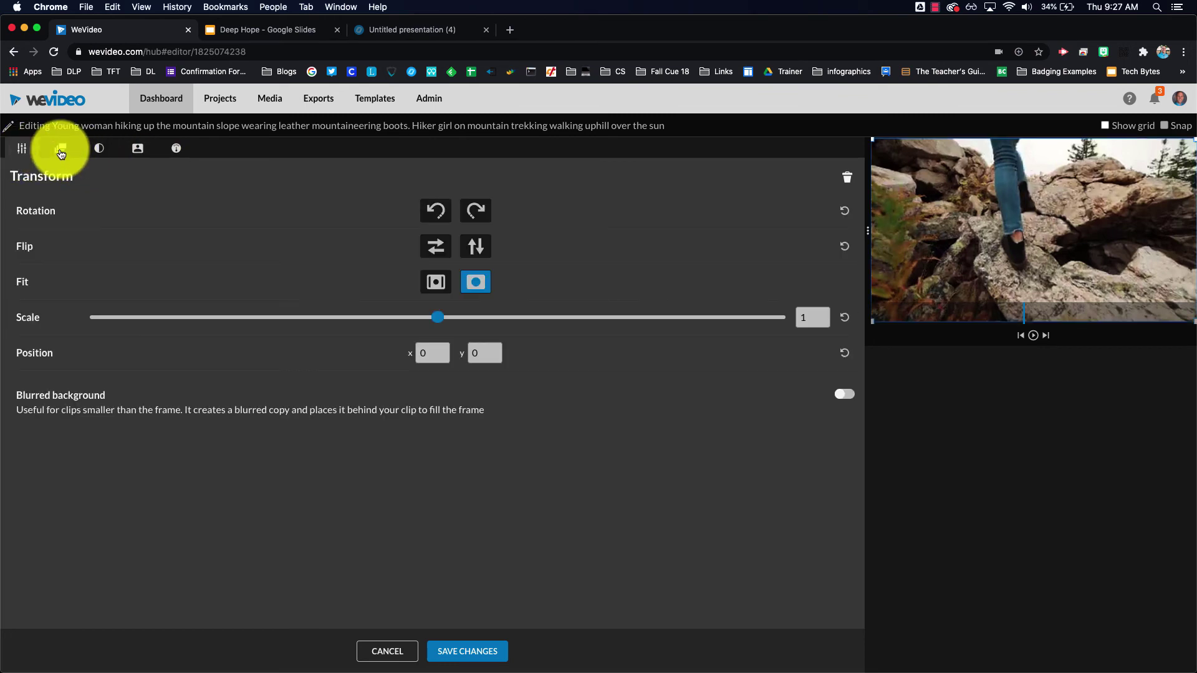
left_click(60, 151)
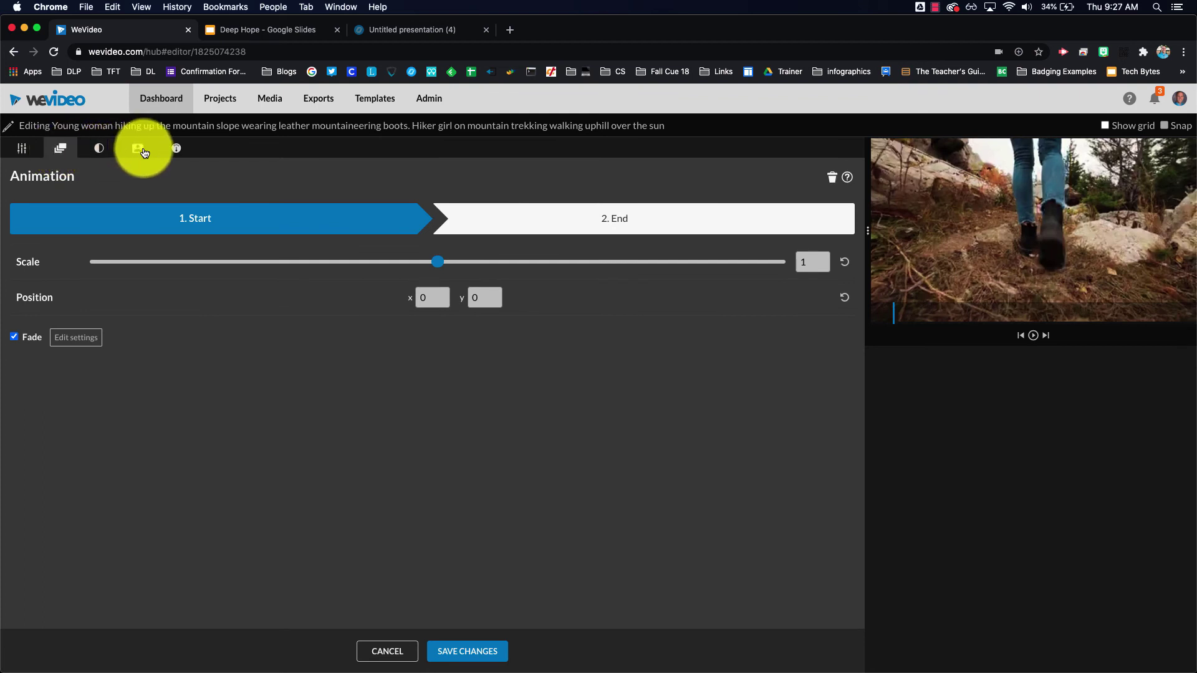
left_click(173, 150)
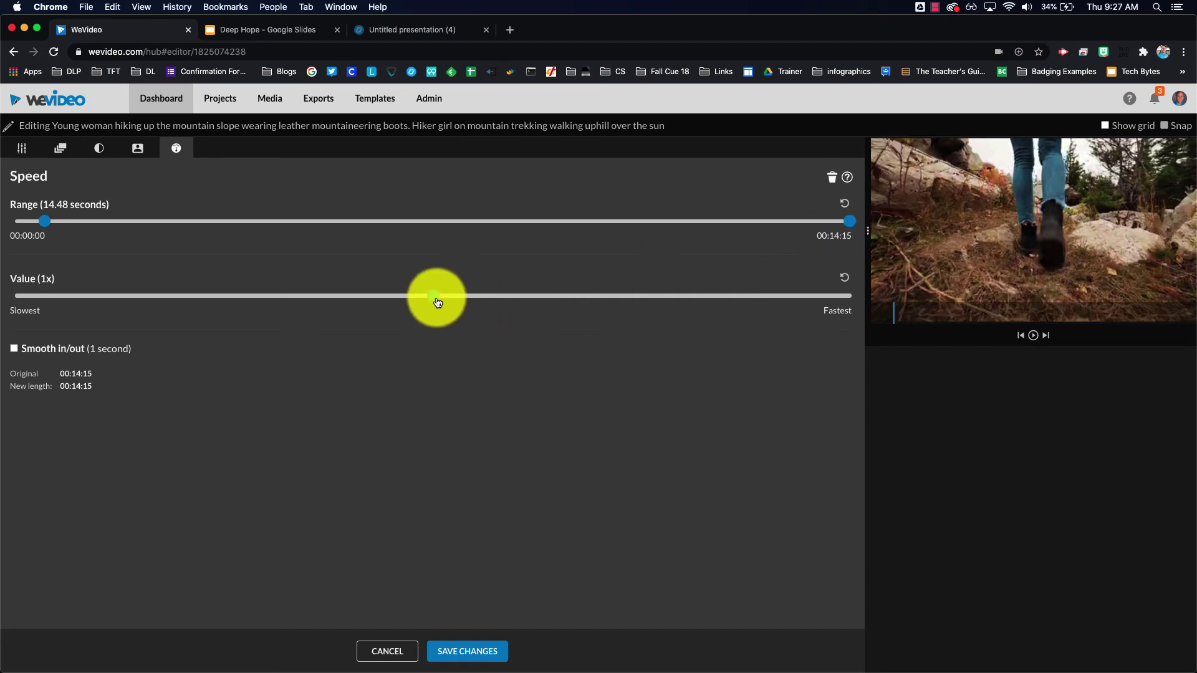
left_click_drag(437, 299, 477, 296)
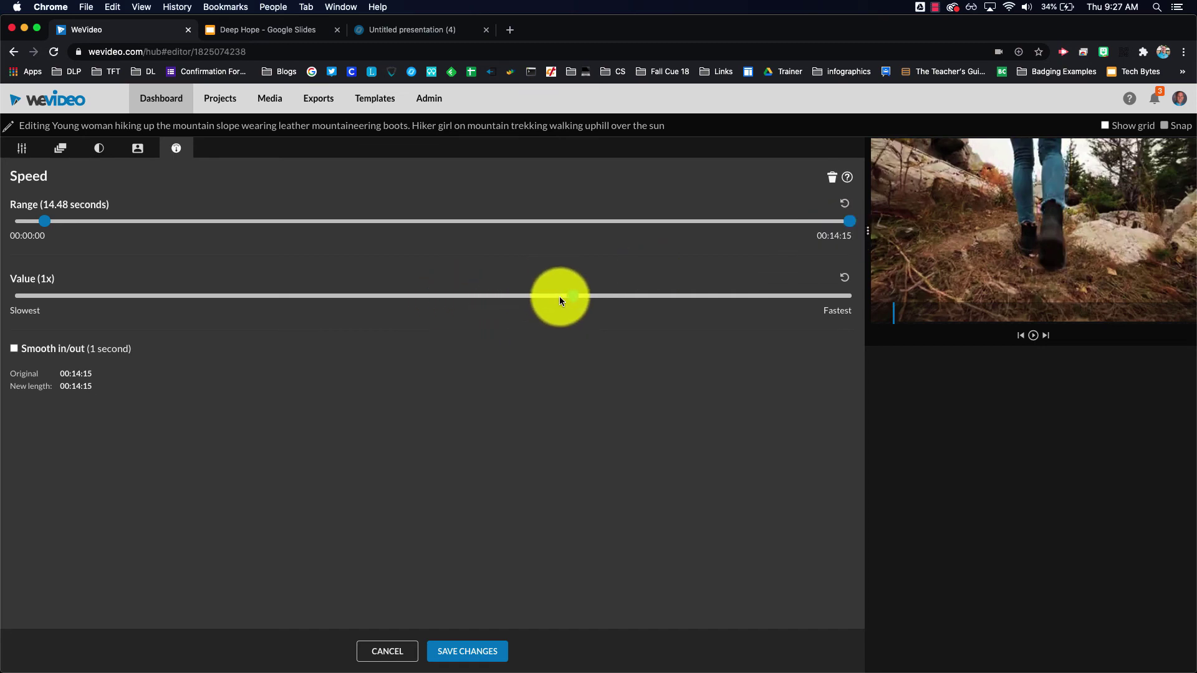
left_click_drag(559, 300, 564, 297)
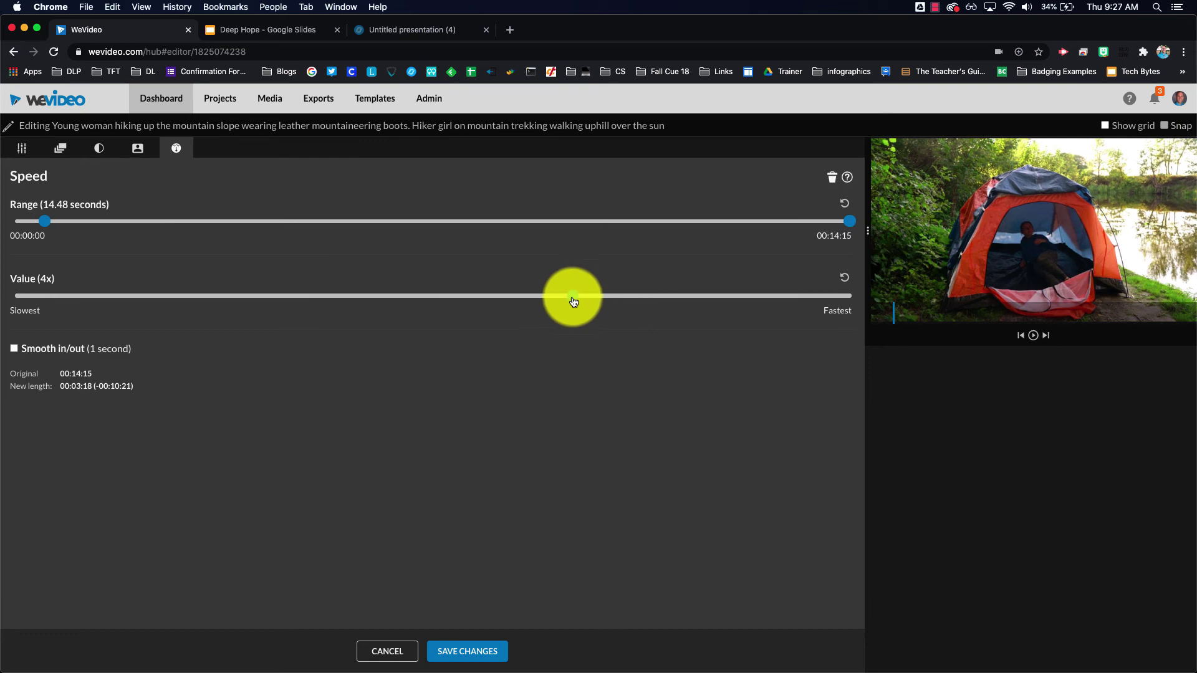
left_click(472, 652)
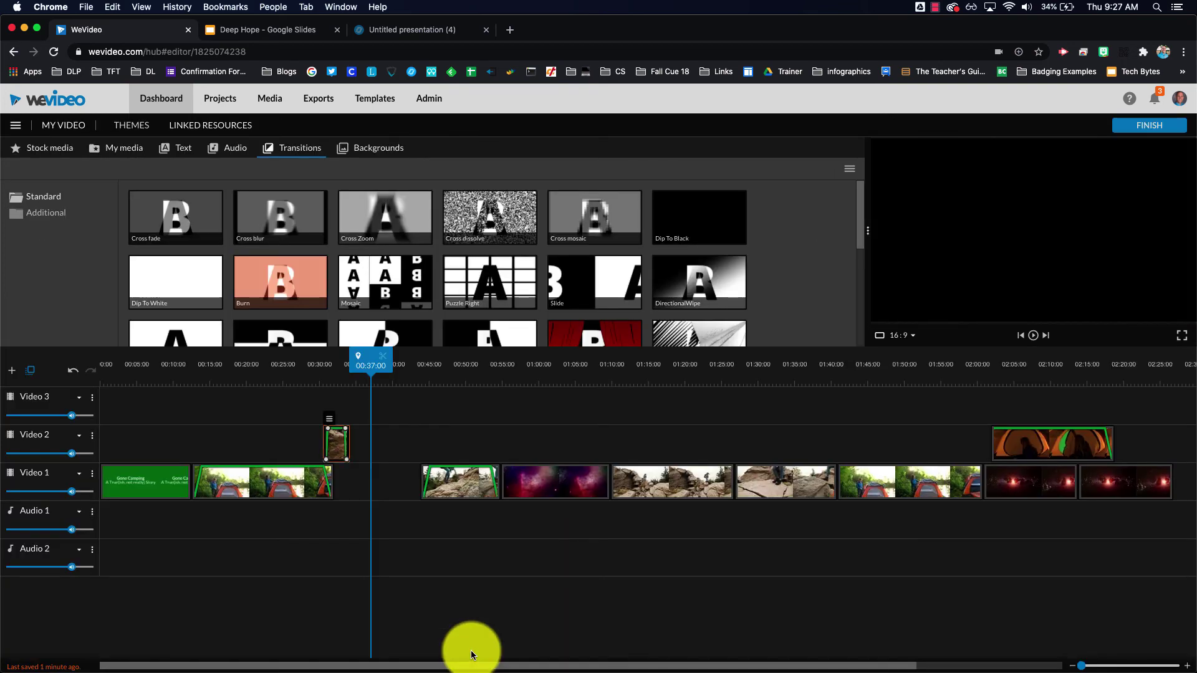
left_click(310, 366)
key("space")
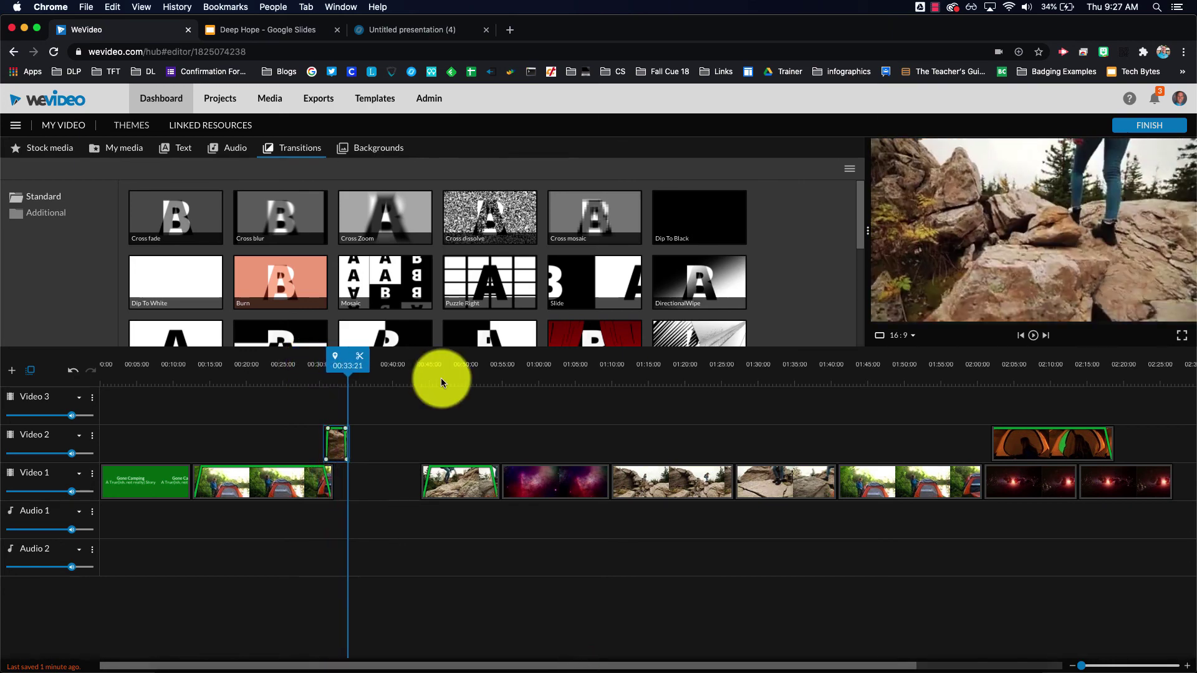
Set the speed of the hiking clip on Video 2 to 2x, save the changes and preview the clip
left_click(344, 430)
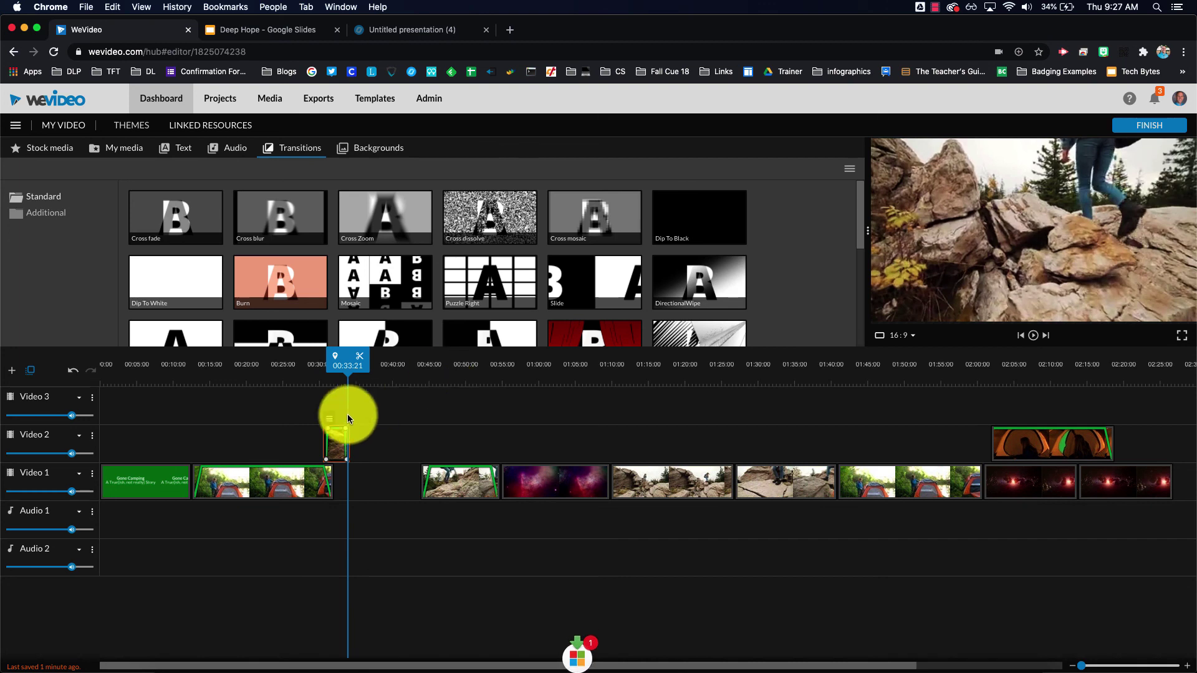
double_click(336, 450)
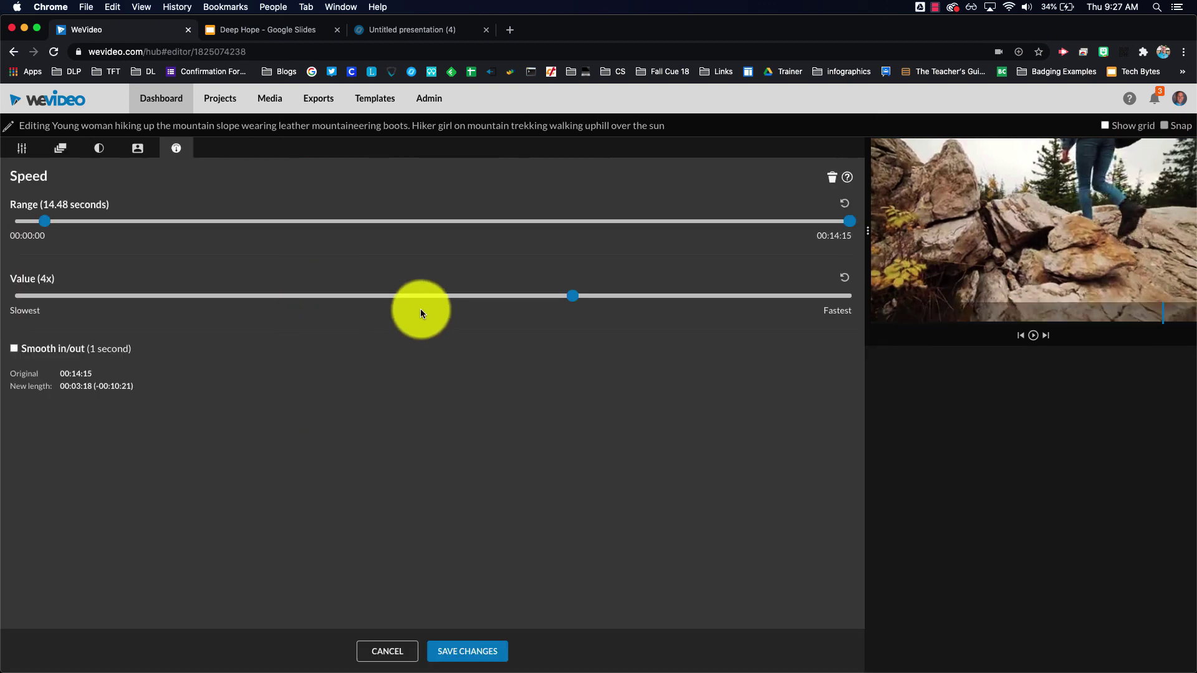
left_click(529, 297)
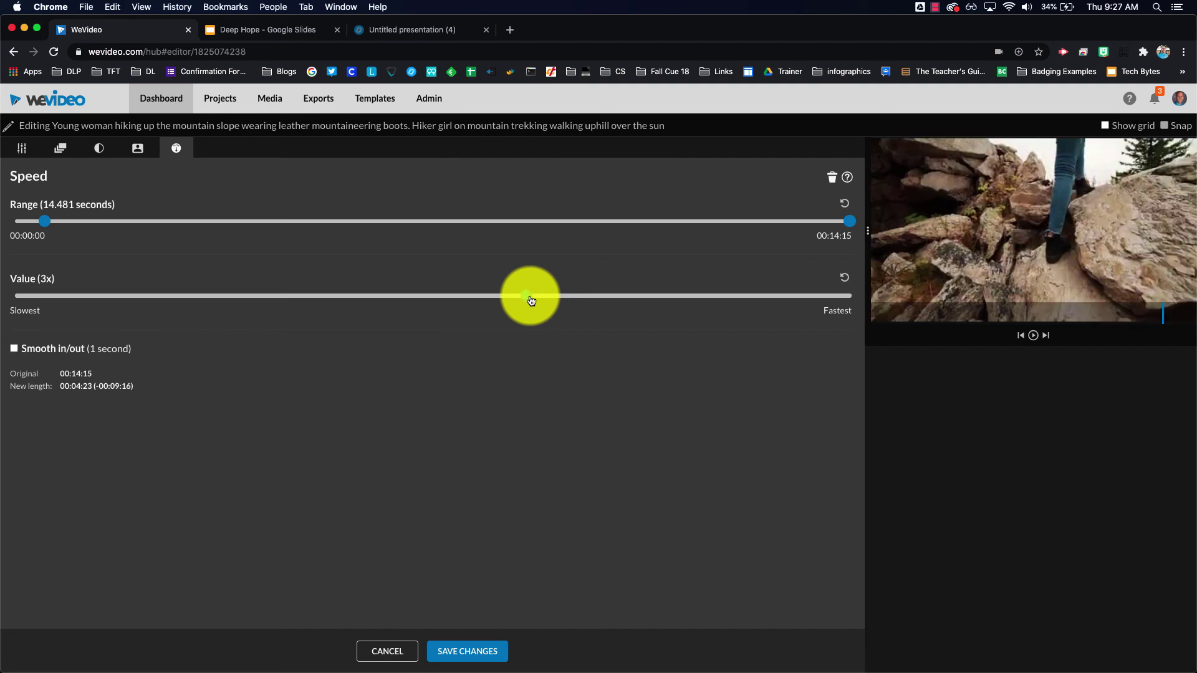
left_click(492, 297)
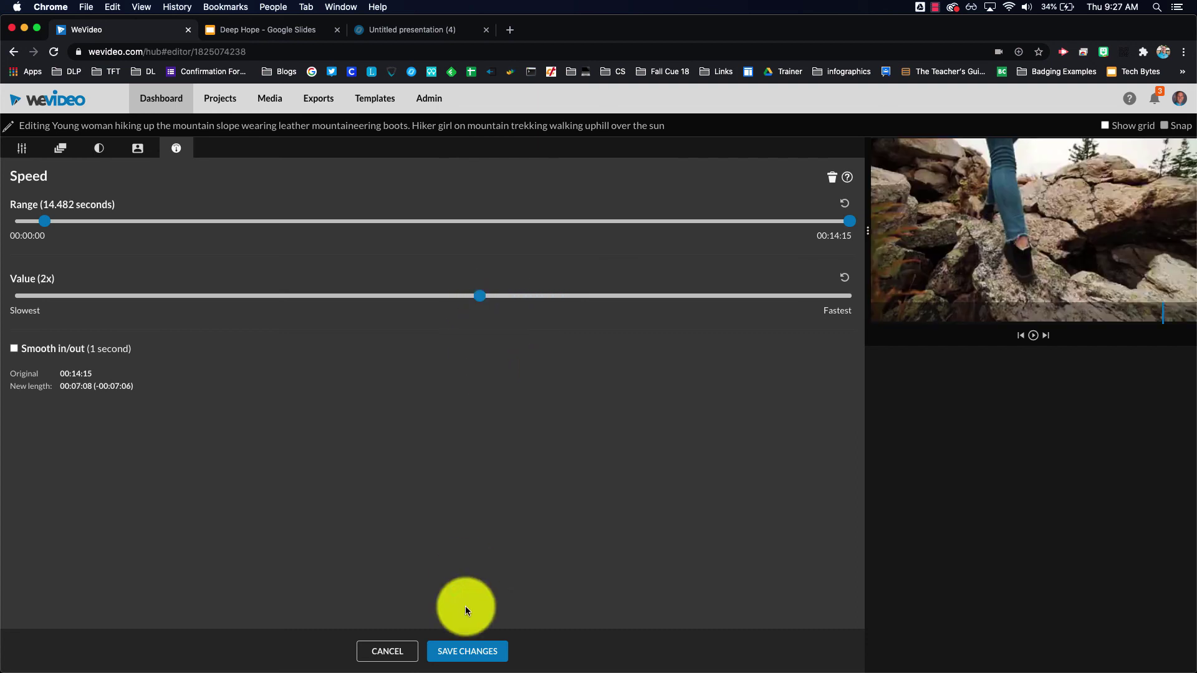
left_click(448, 652)
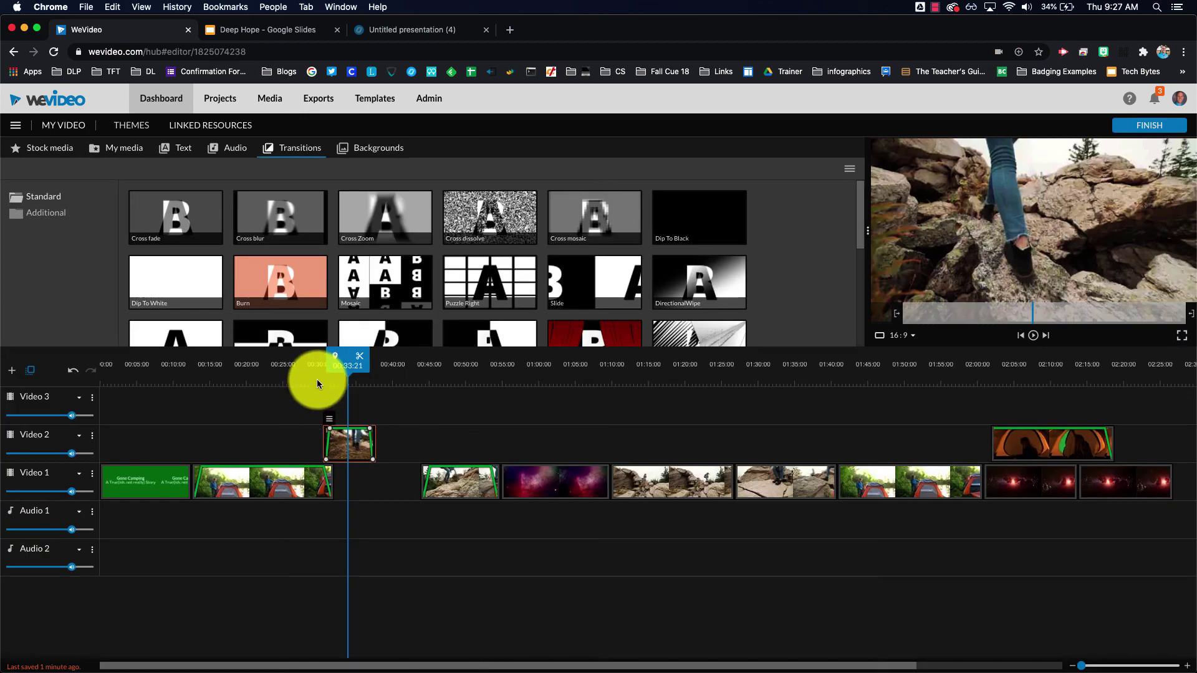
key("space")
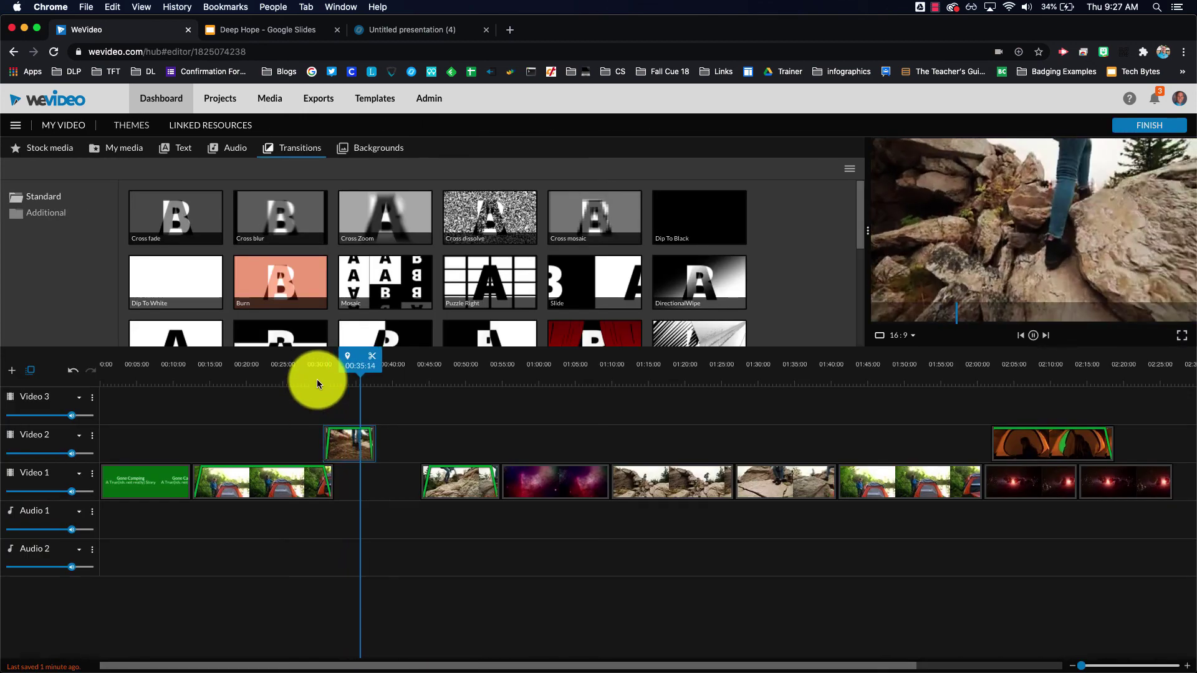
key("space")
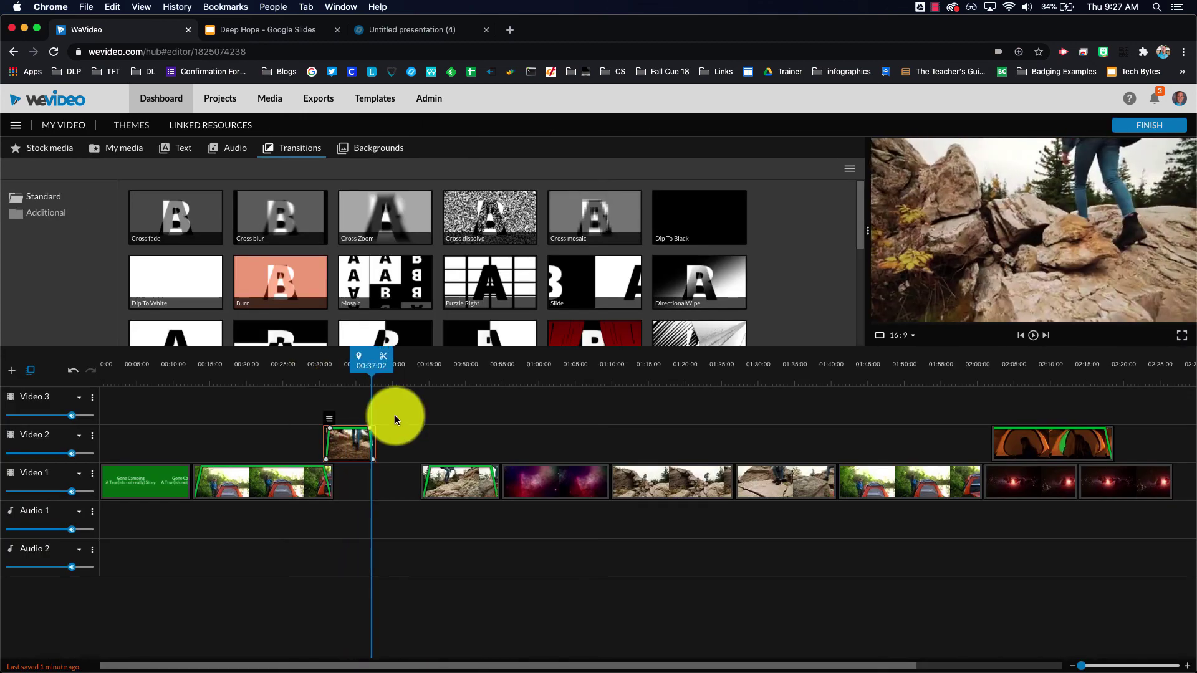